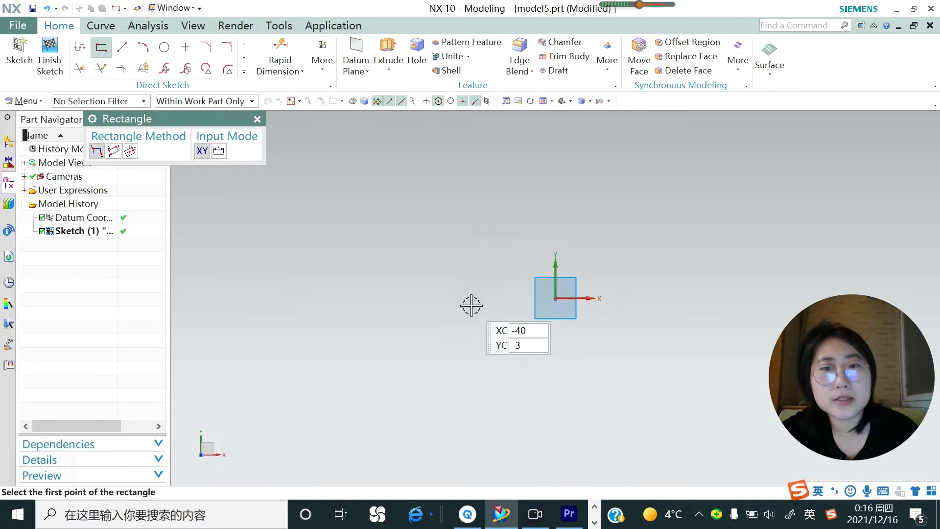
Complete the sketch rectangle about 83 by 40 mm around the origin and extrude it from -6 to 2 mm.
left_click(647, 219)
left_click(390, 70)
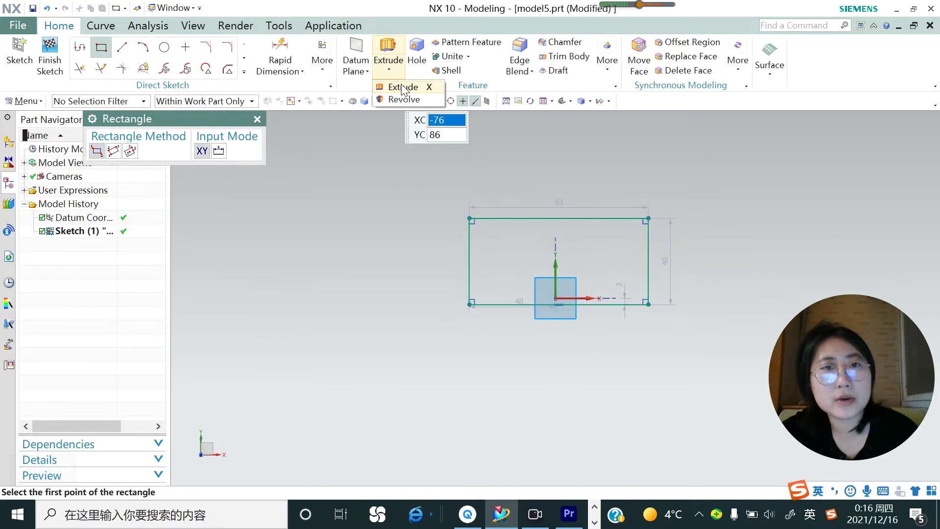
left_click(403, 87)
middle_click_drag(450, 398, 441, 323)
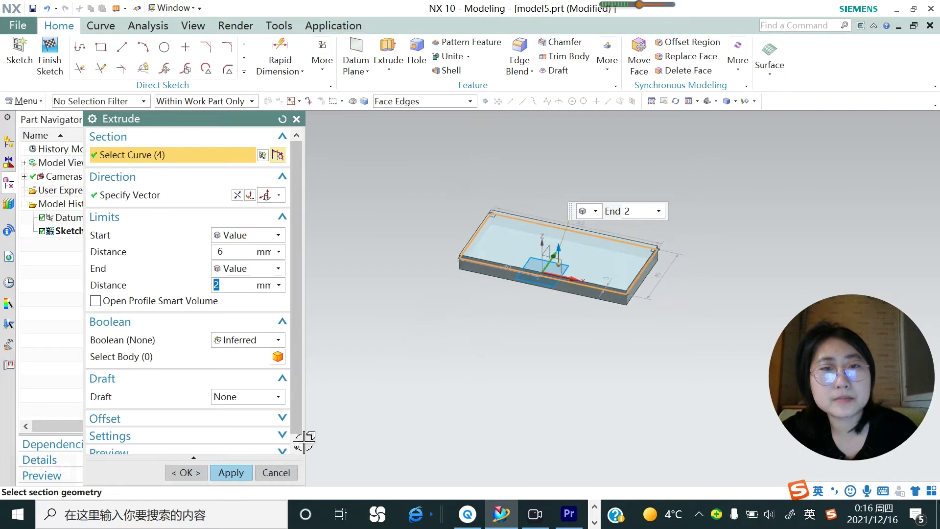
left_click(231, 472)
left_click(274, 472)
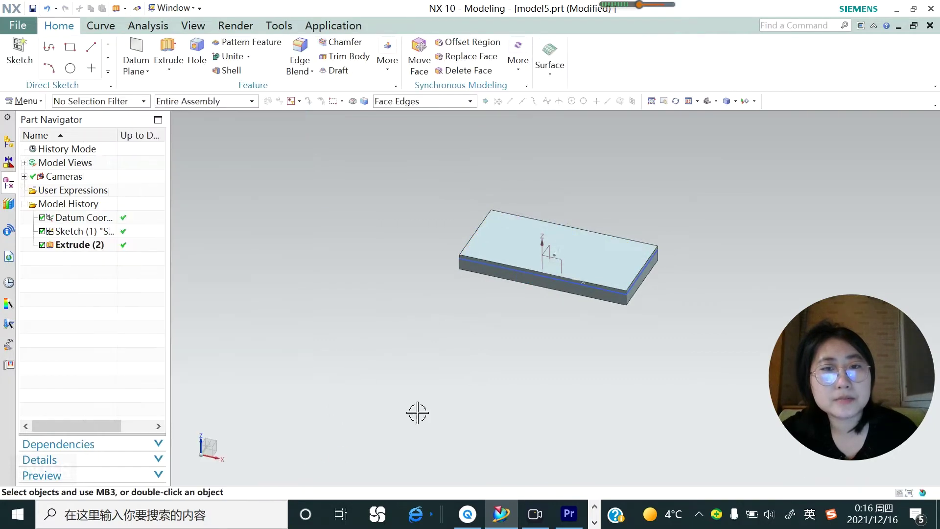
Split the plate body across its length at the YZ datum plane, using Split Body with the Face or Plane tool option.
scroll(577, 262, "up", 1)
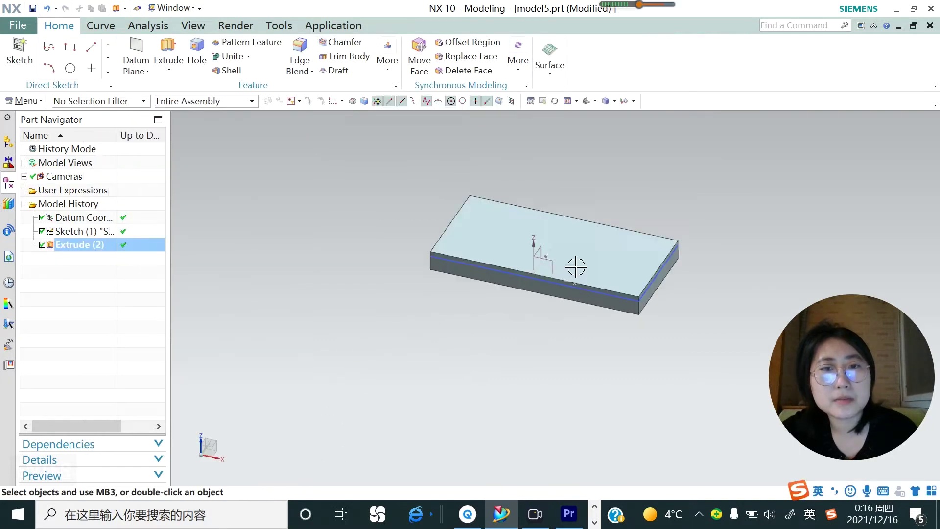
left_click(388, 75)
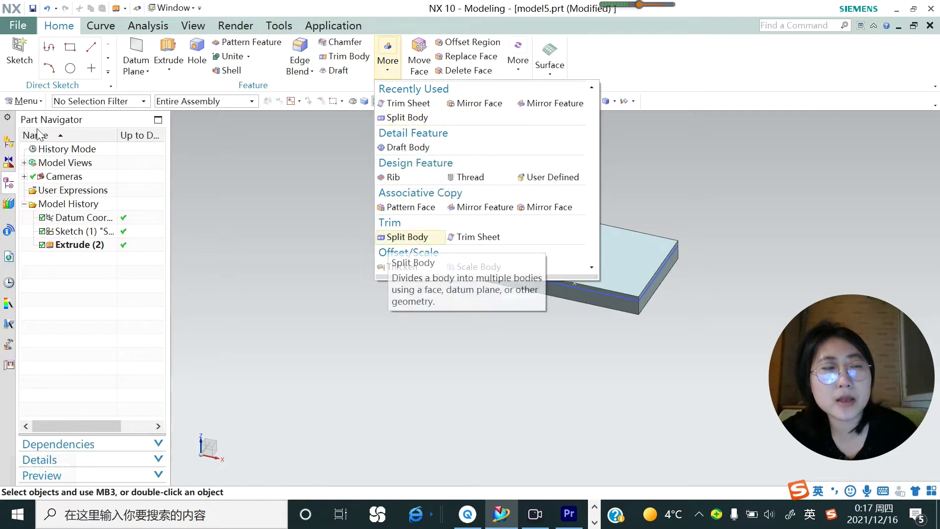
left_click(22, 102)
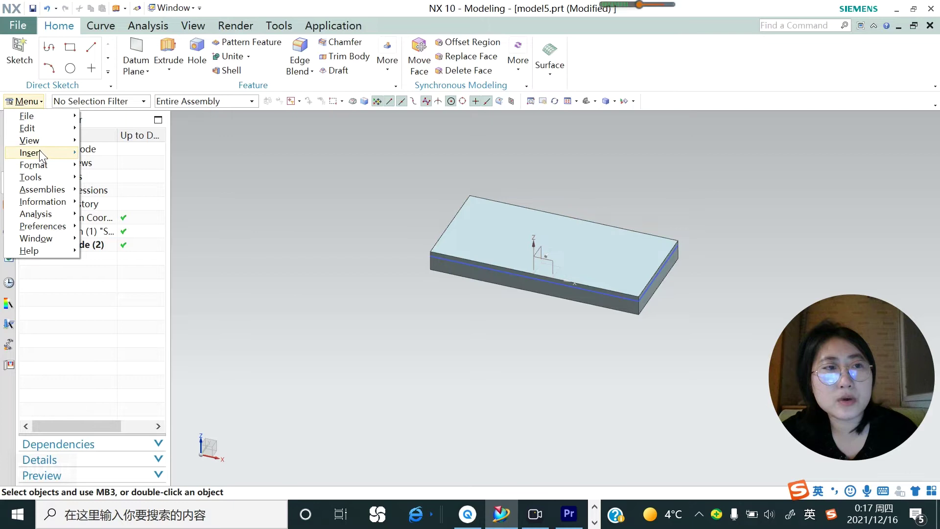
mouse_move(40, 152)
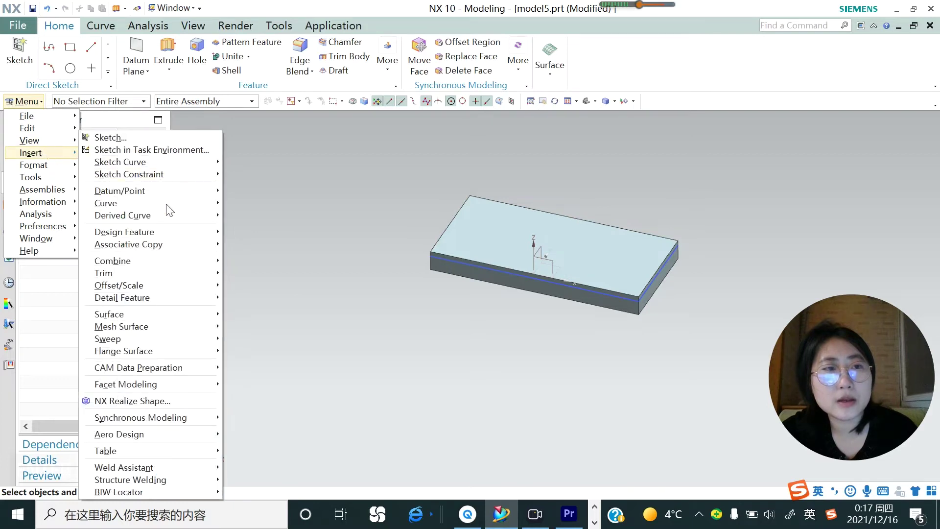
mouse_move(173, 274)
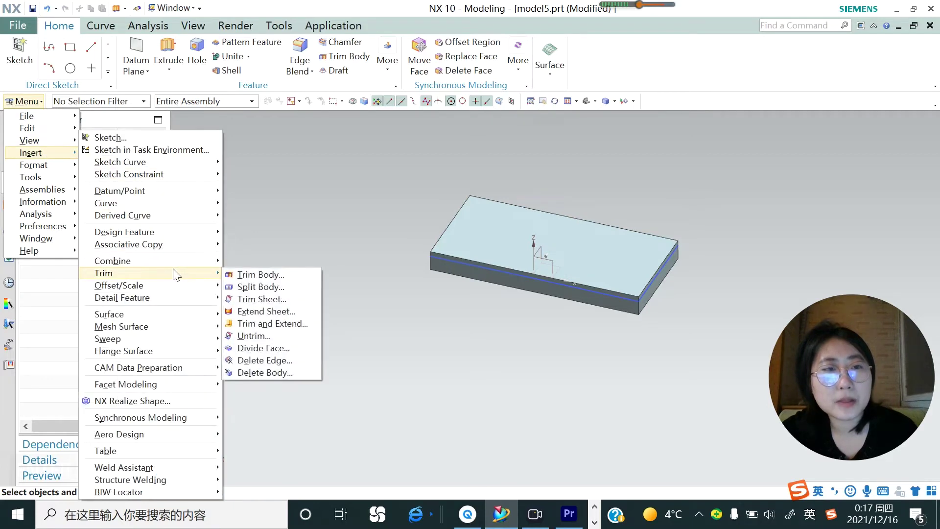
left_click(272, 287)
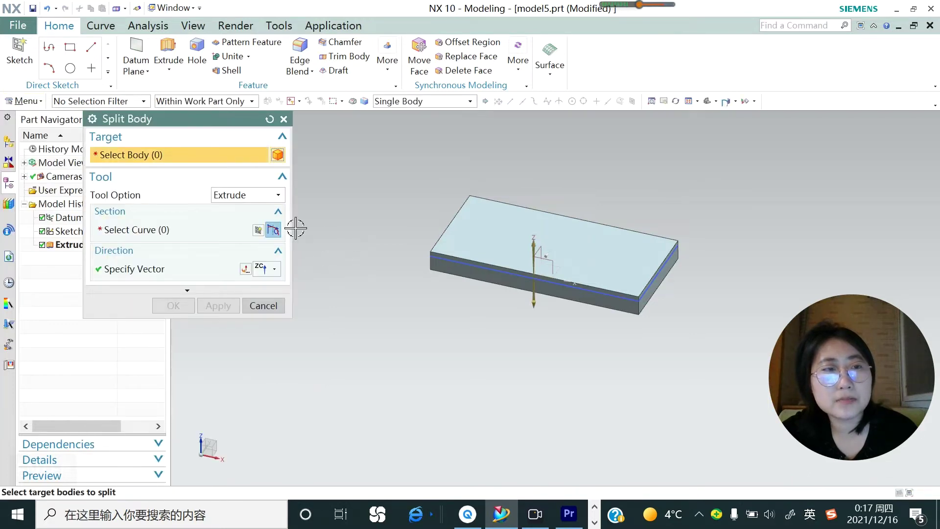
left_click(465, 243)
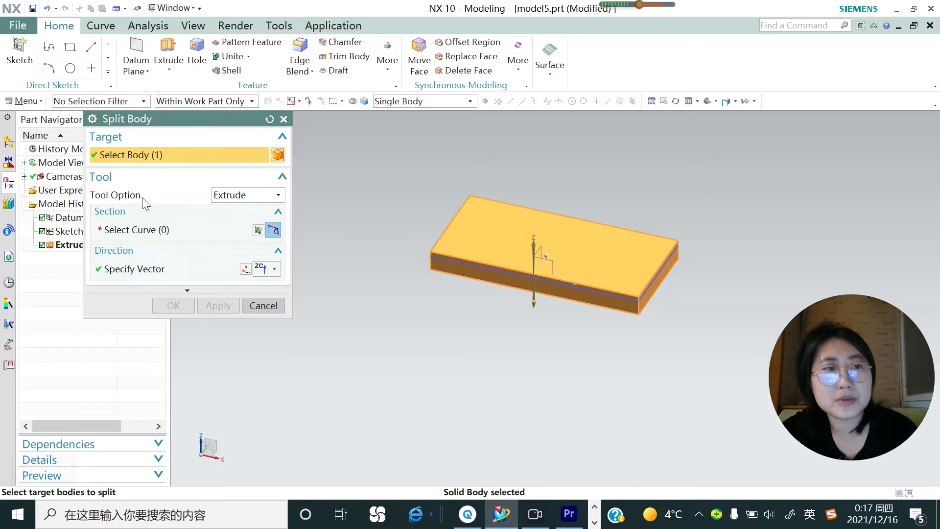
left_click(278, 195)
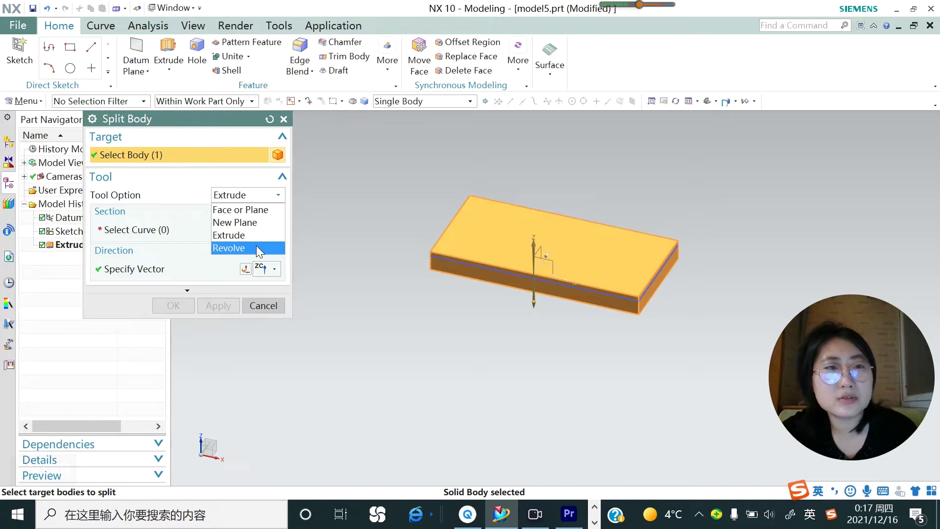
left_click(259, 211)
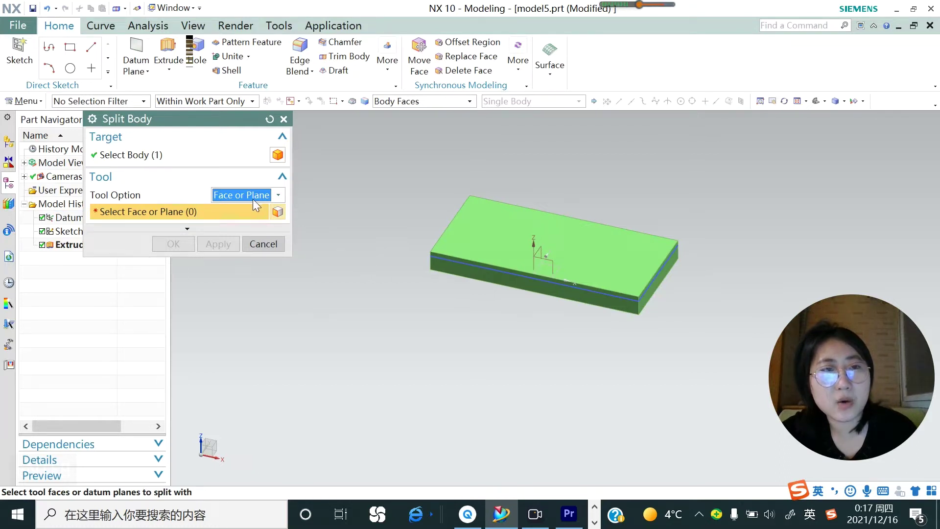
middle_click_drag(456, 262, 461, 264)
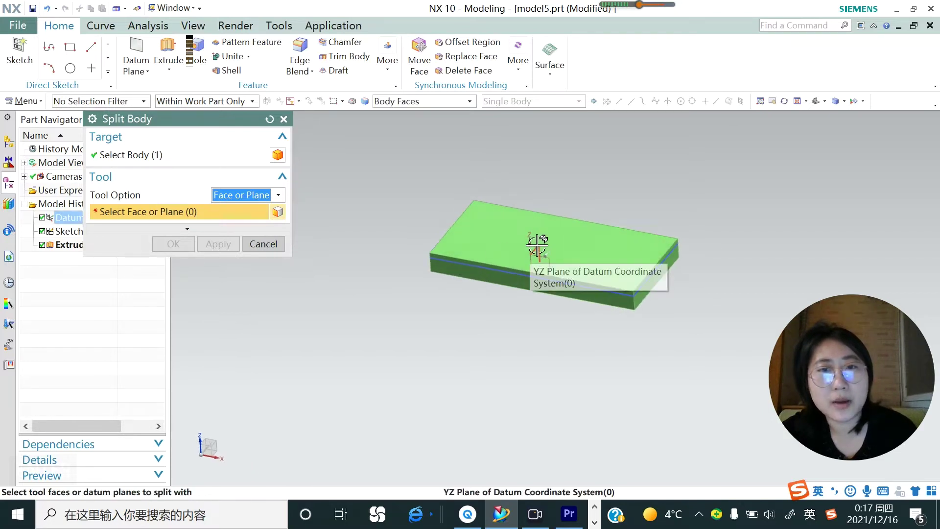
left_click(537, 245)
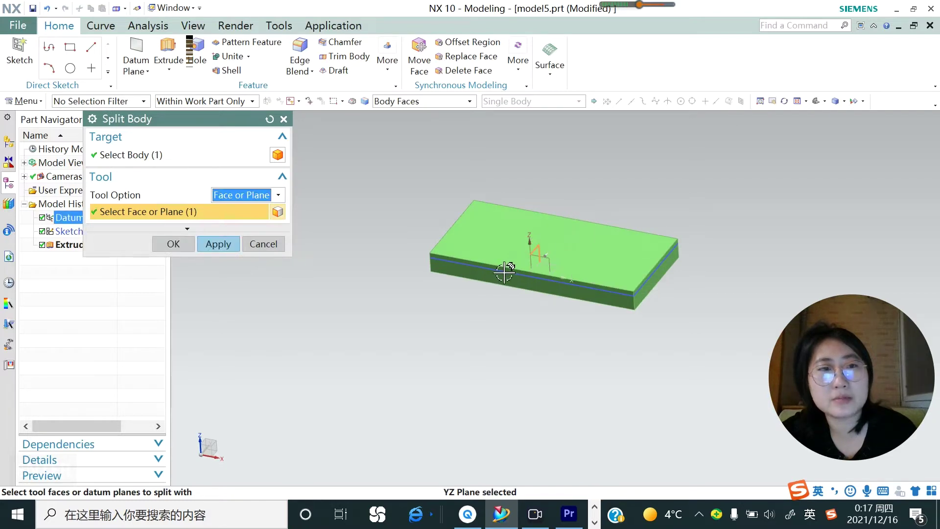
left_click(219, 244)
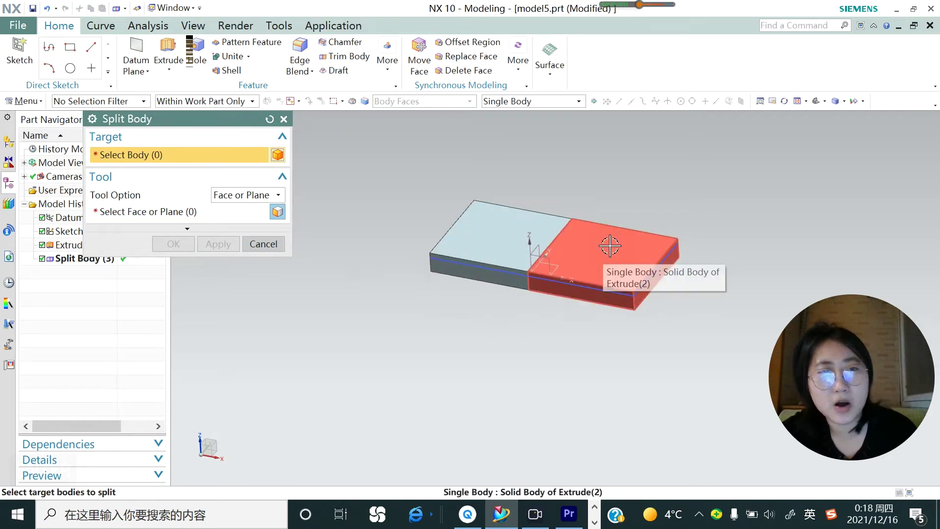
Close Split Body and undo the YZ-plane split of the plate.
left_click(279, 246)
key("ctrl+z")
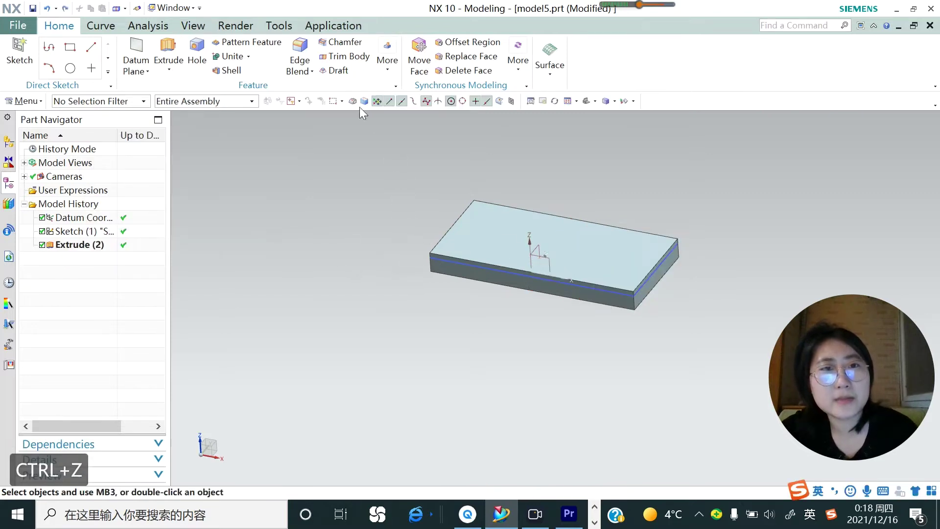
Split the plate body with both the YZ and XZ datum planes in one Split Body operation.
left_click(386, 61)
left_click(392, 116)
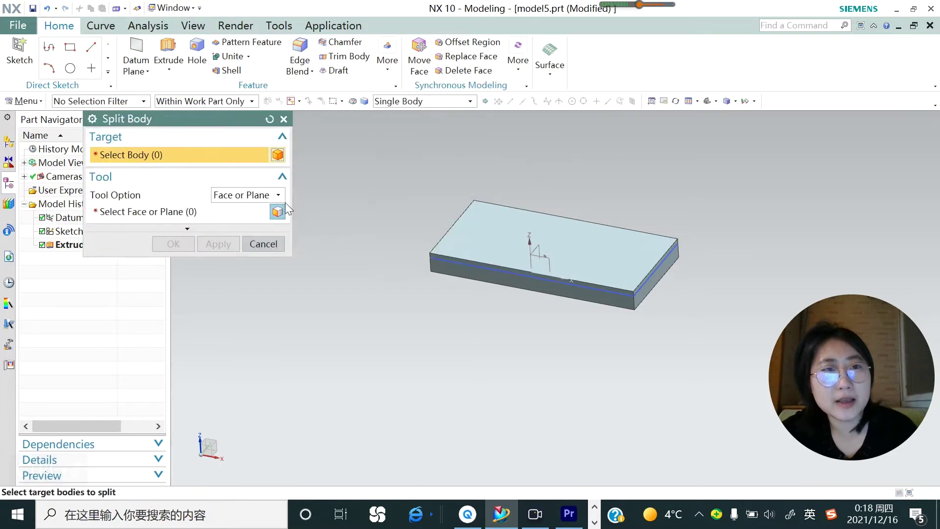
left_click(499, 243)
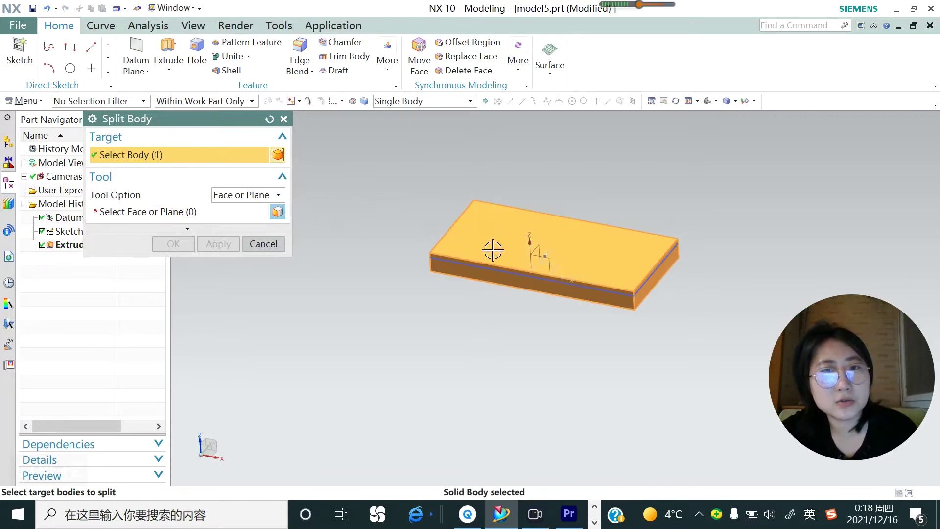
left_click(150, 211)
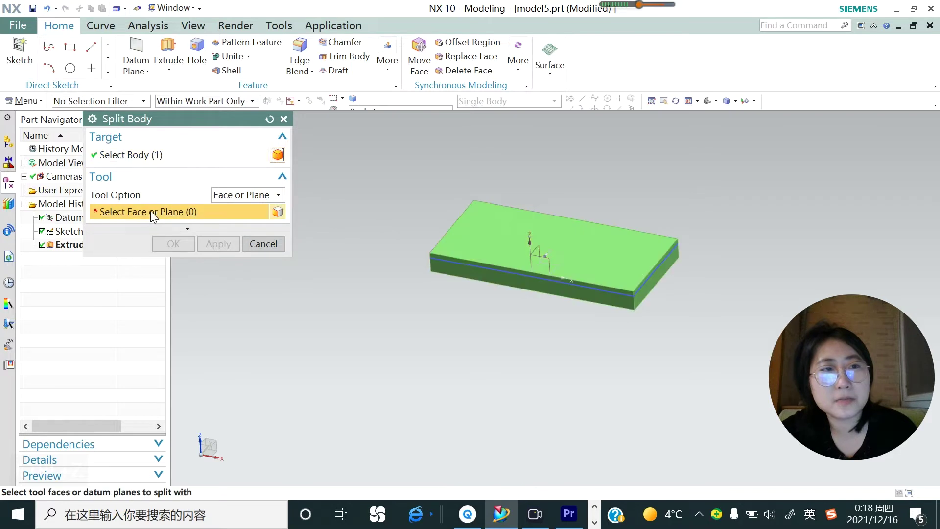
left_click(536, 241)
scroll(539, 254, "up", 3)
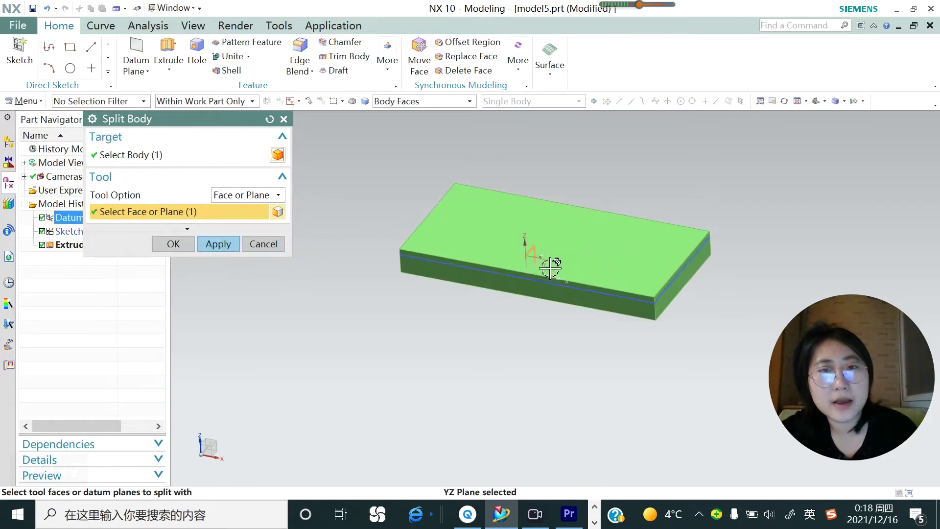
left_click(538, 259)
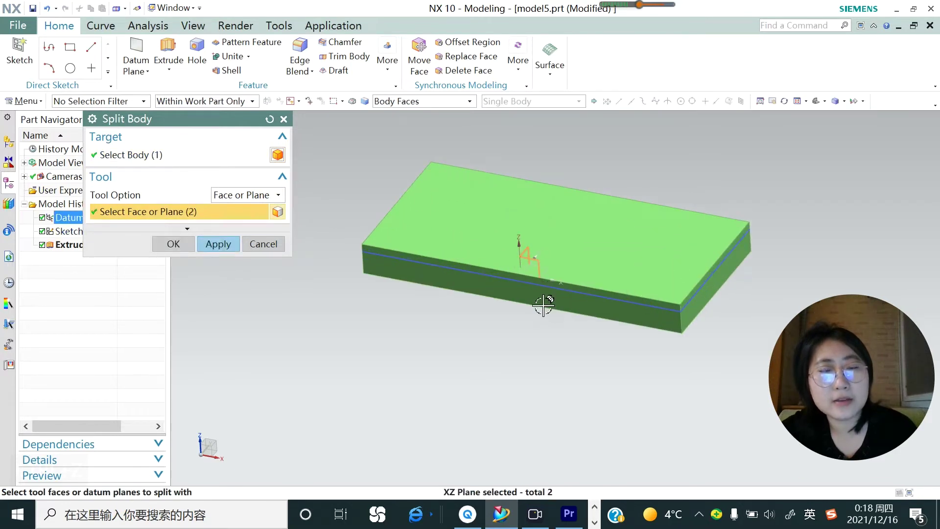
middle_click_drag(581, 242, 527, 247)
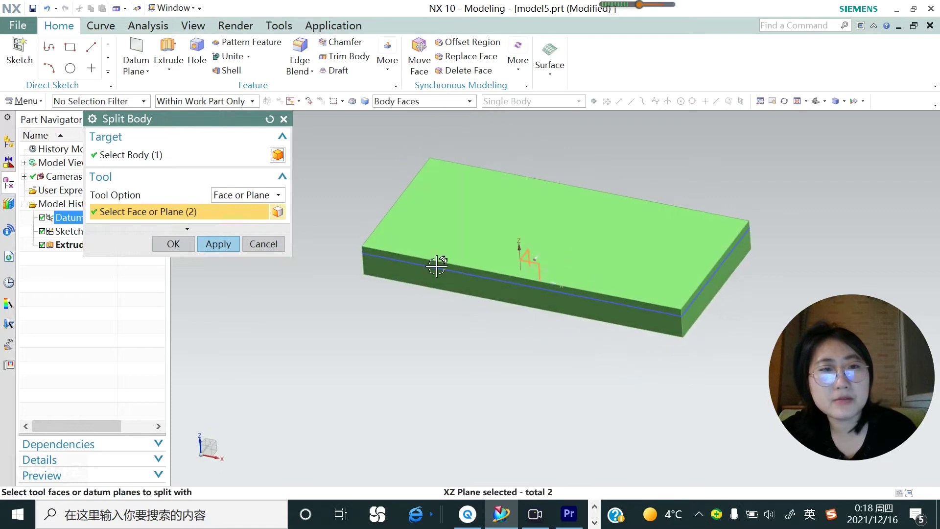
scroll(538, 334, "up", 2)
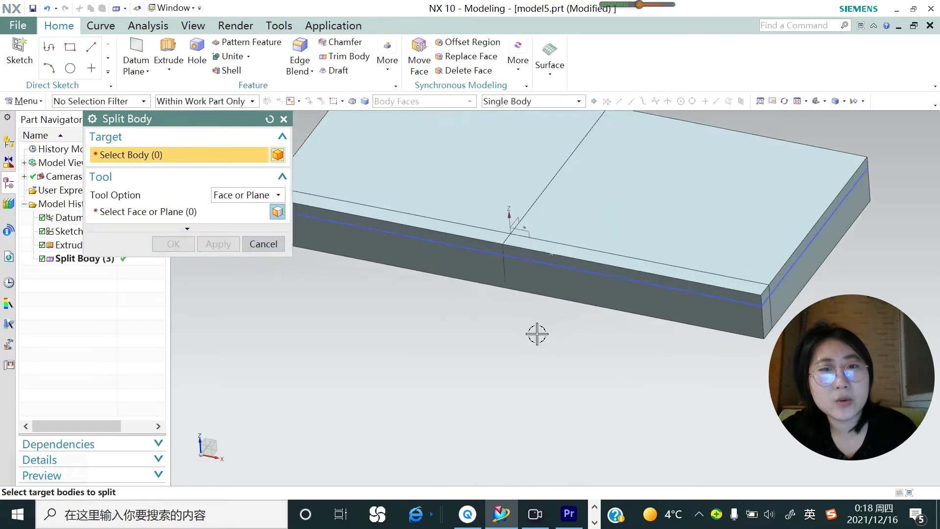
scroll(537, 332, "down", 3)
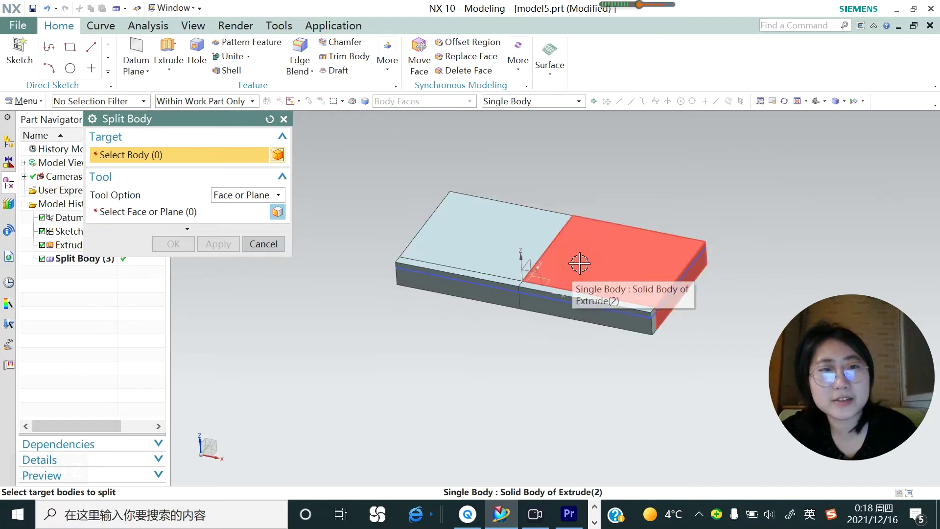
left_click(272, 244)
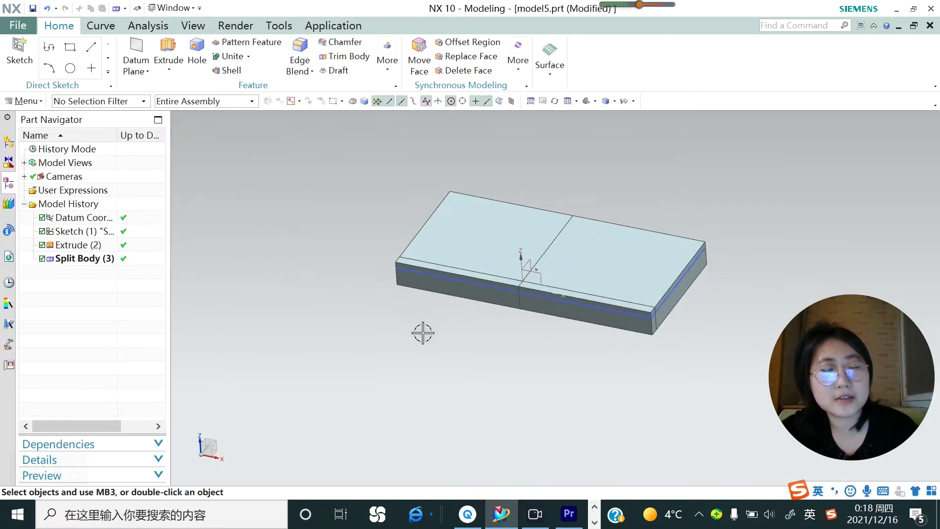
Sketch a rectangle about 44 by 84 mm alongside the split plate, next to its narrow strip.
left_click(19, 49)
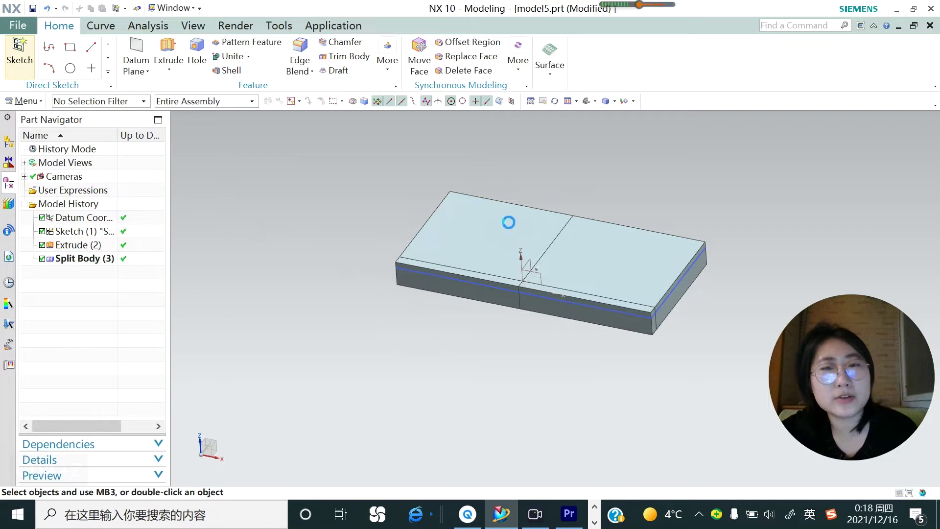
left_click(547, 275)
left_click(218, 303)
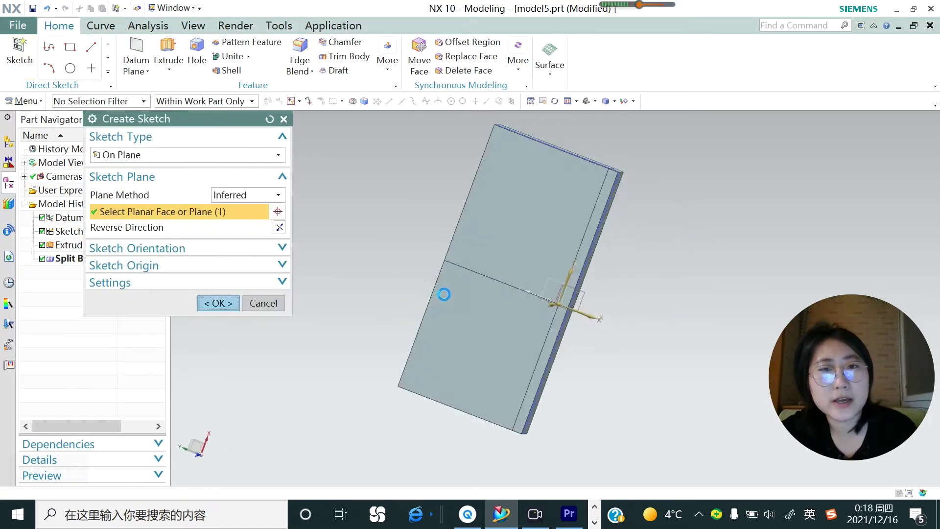
left_click(101, 47)
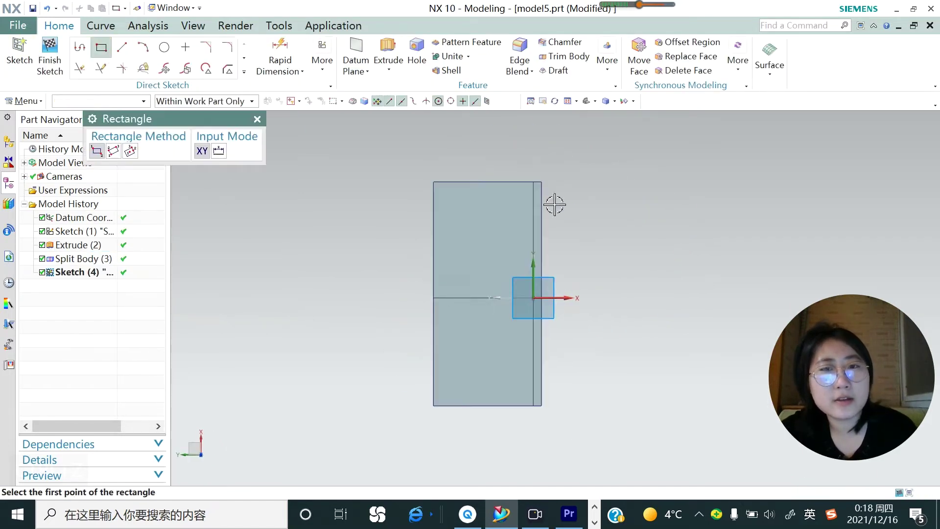
left_click(555, 182)
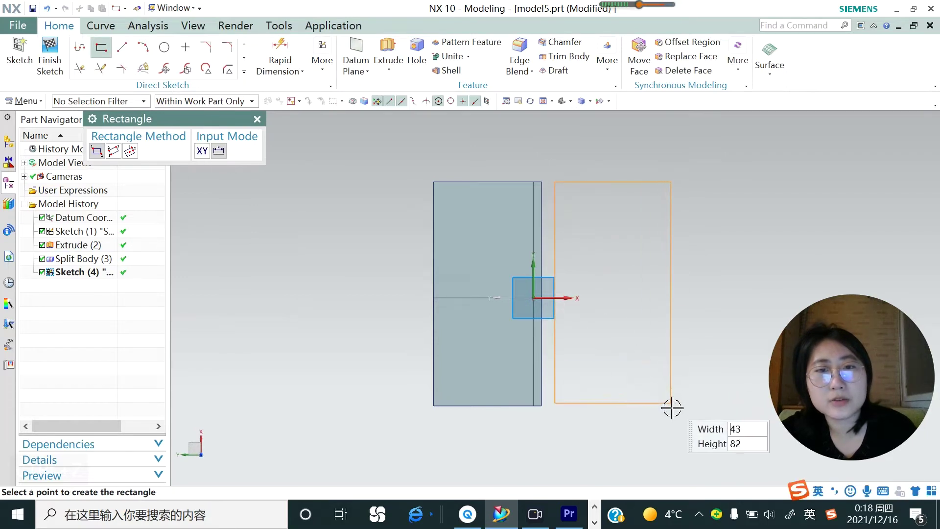
left_click(613, 359)
Extrude the new rectangle from -6 to 2 mm into a second plate beside the split one.
left_click(388, 49)
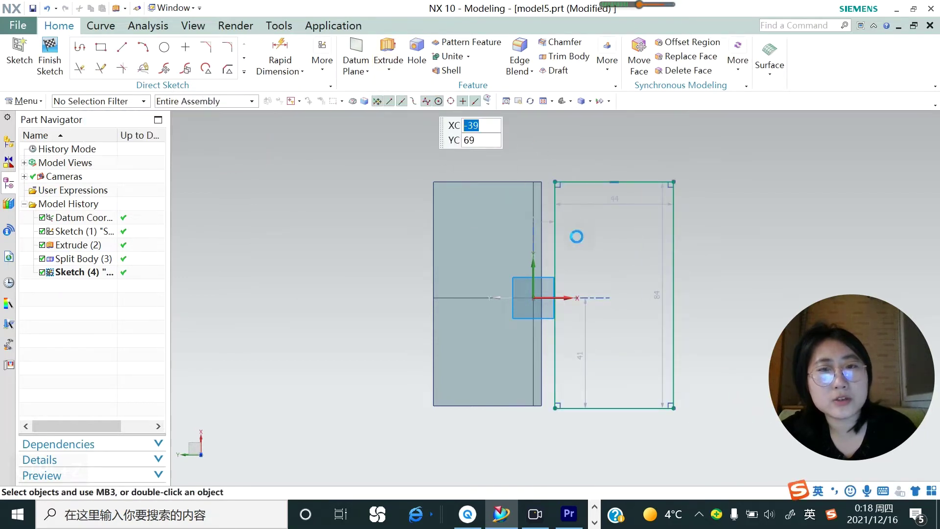
left_click(228, 463)
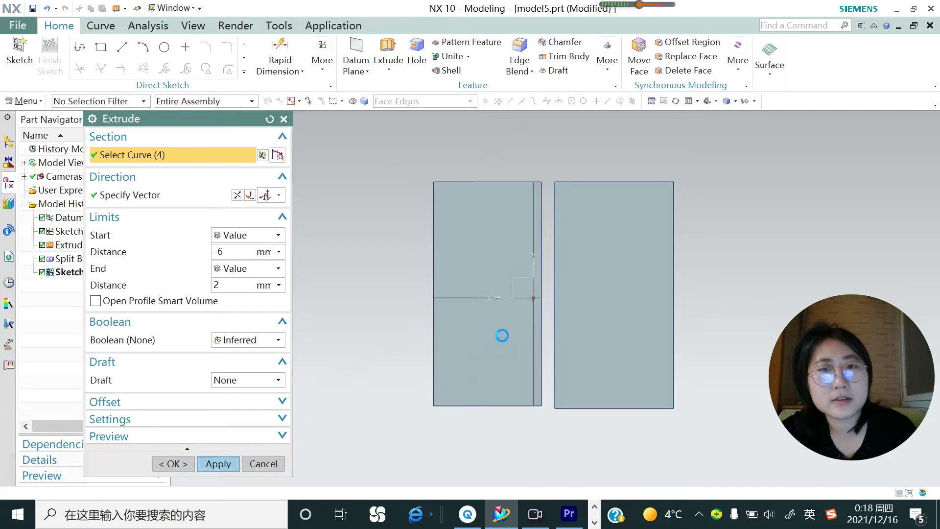
middle_click_drag(517, 252, 506, 269)
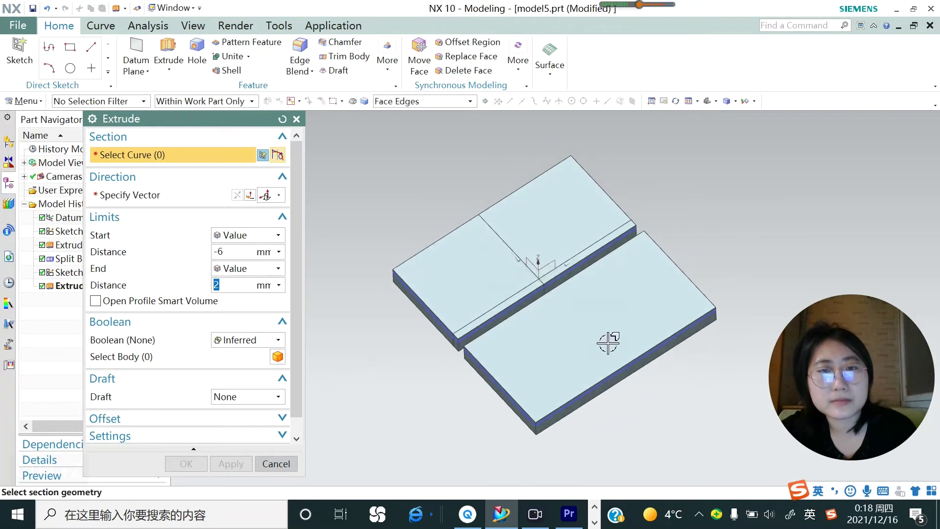
scroll(609, 342, "up", 1)
scroll(535, 279, "down", 1)
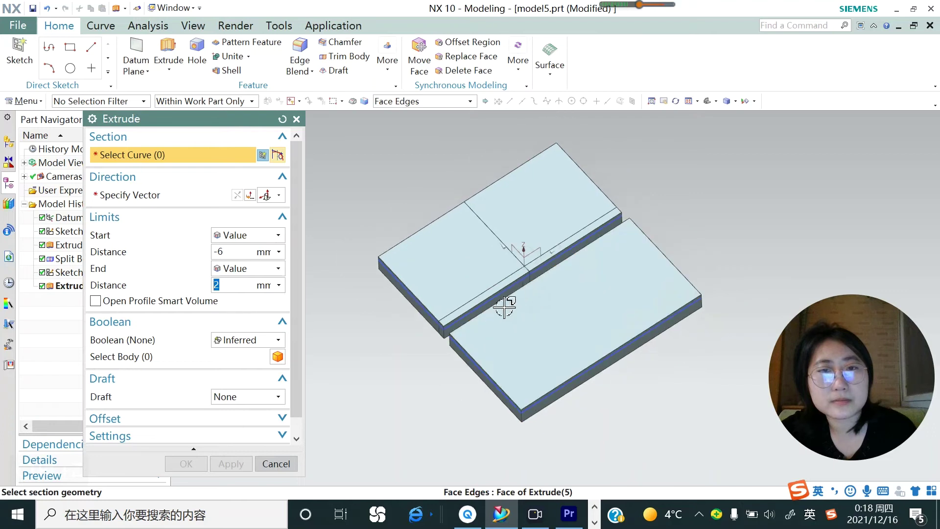
left_click(287, 463)
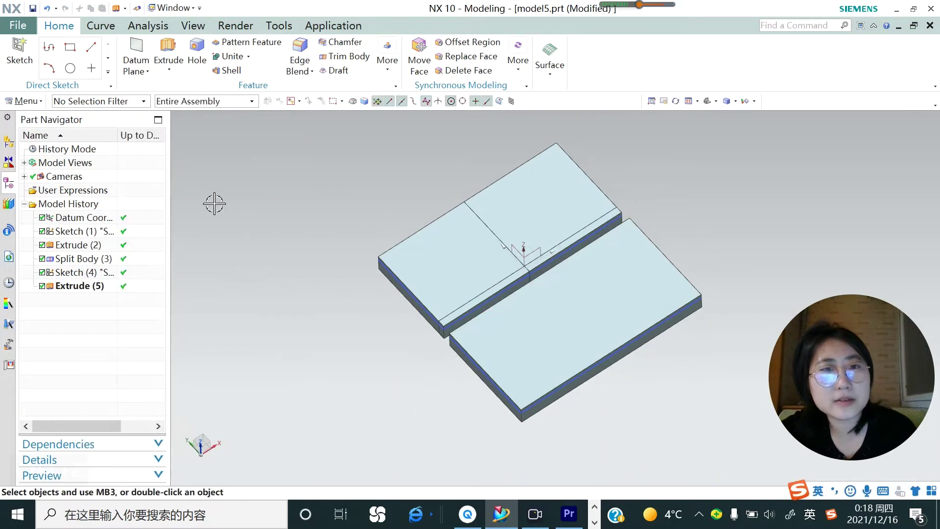
Sketch a circle on the XY plane centred just outside a corner of the second plate so that it overlaps that corner.
left_click(20, 53)
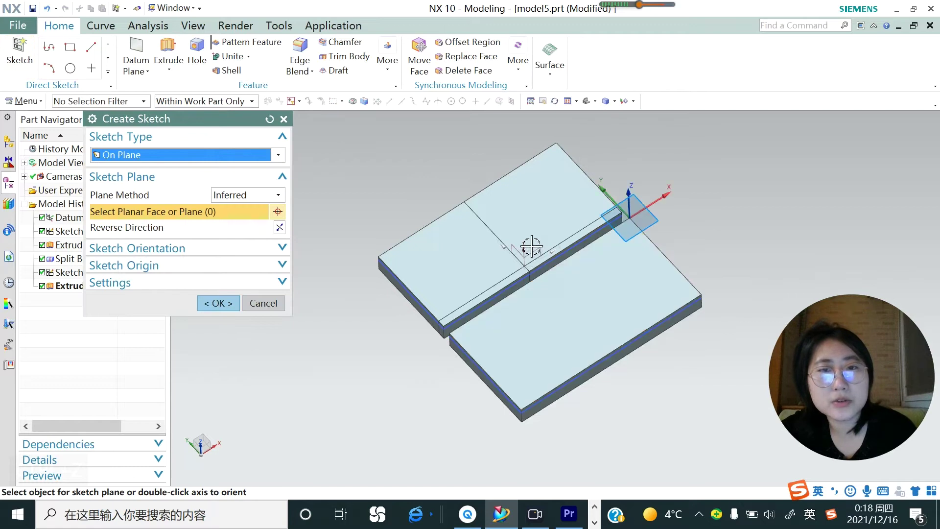
left_click(518, 264)
left_click(217, 303)
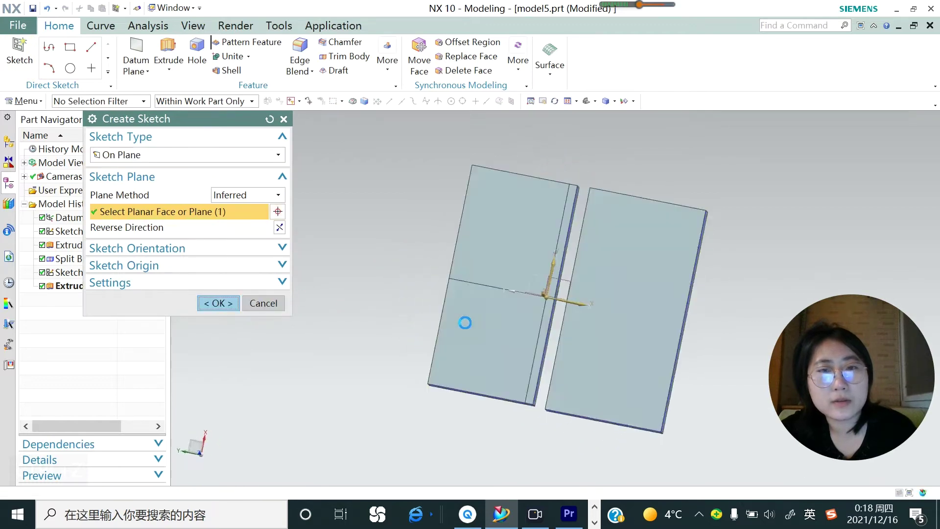
key("o")
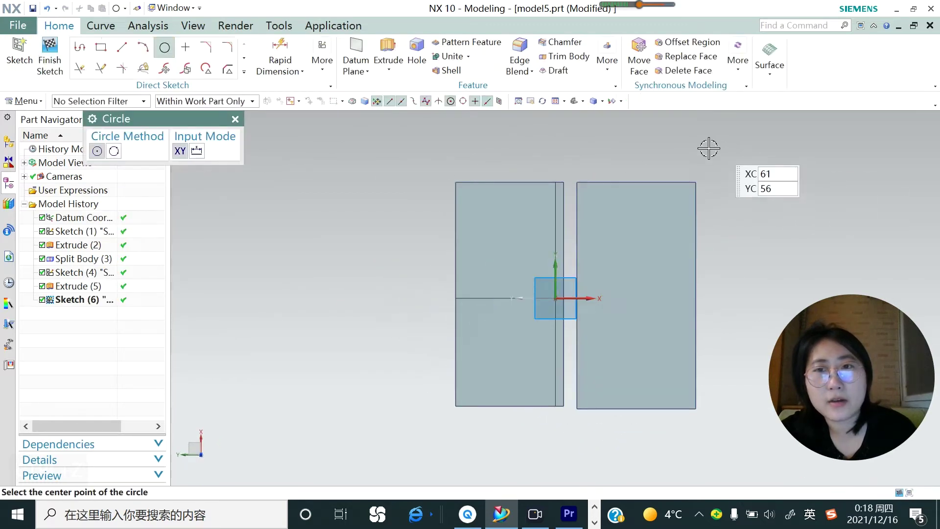
left_click(702, 157)
left_click(736, 221)
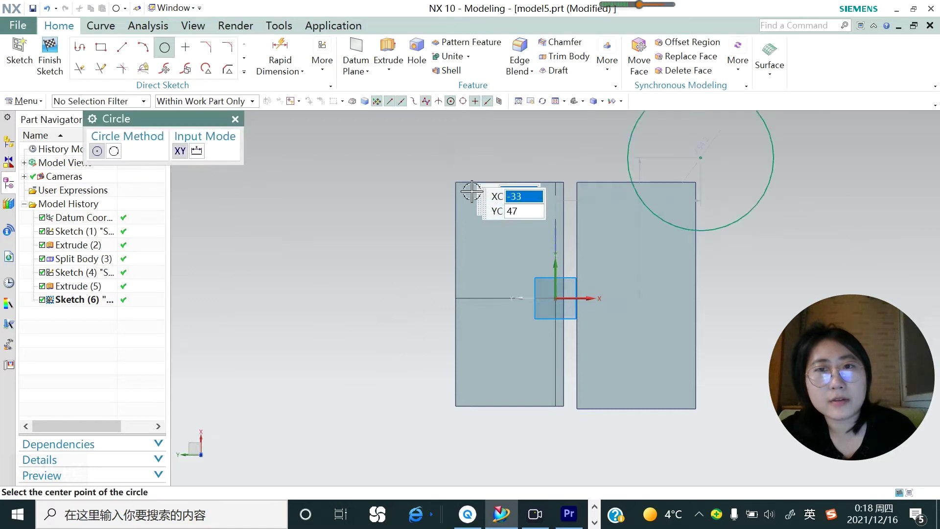
Extrude the circle from -25 to 15 mm into a cylinder passing through the second plate's corner.
left_click(390, 70)
left_click(407, 87)
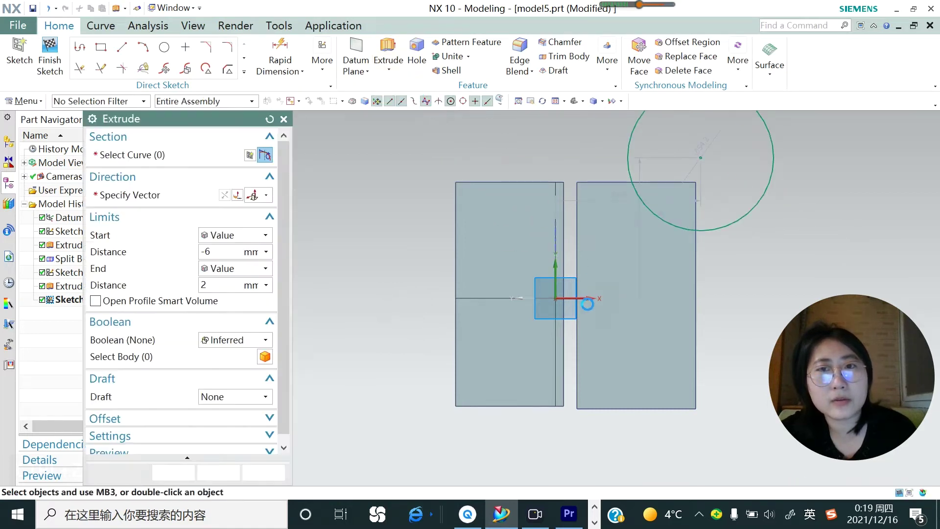
scroll(590, 308, "down", 5)
middle_click_drag(636, 352, 620, 298)
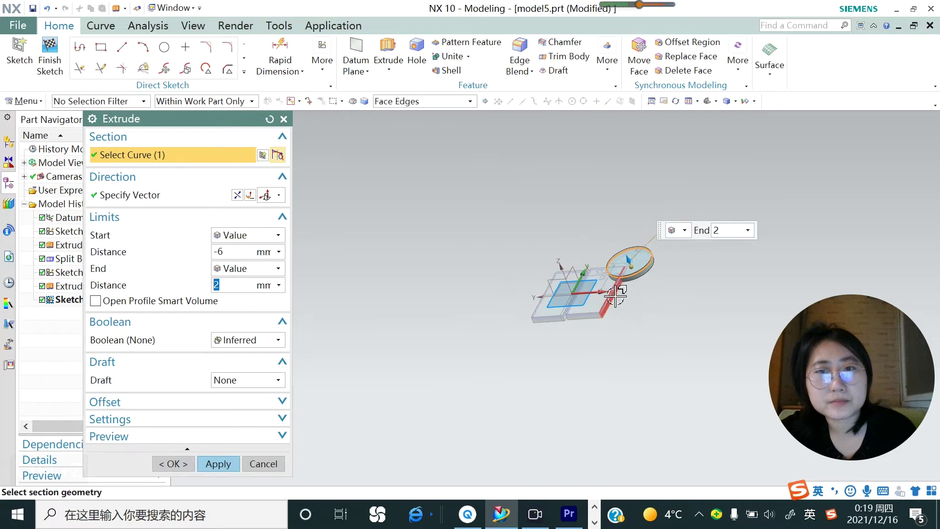
scroll(619, 294, "up", 4)
left_click_drag(630, 211, 631, 194)
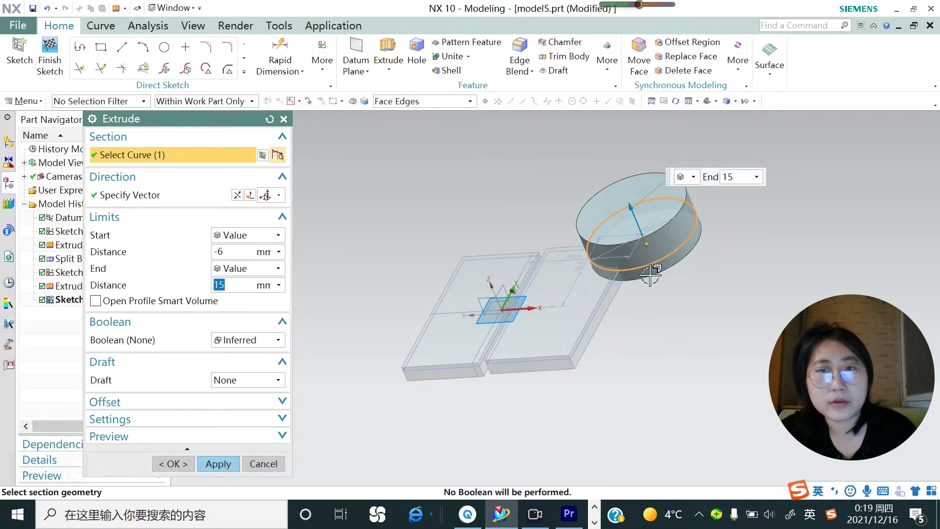
left_click_drag(645, 244, 659, 280)
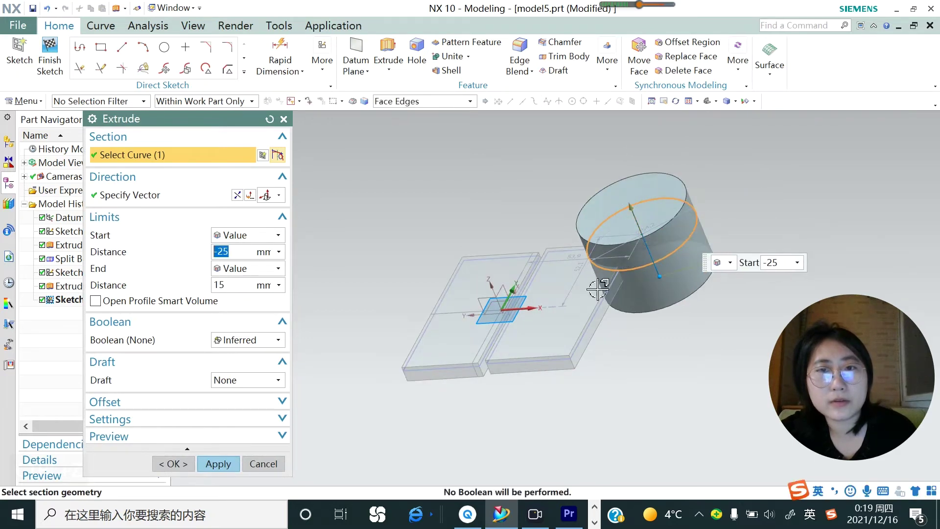
left_click(219, 463)
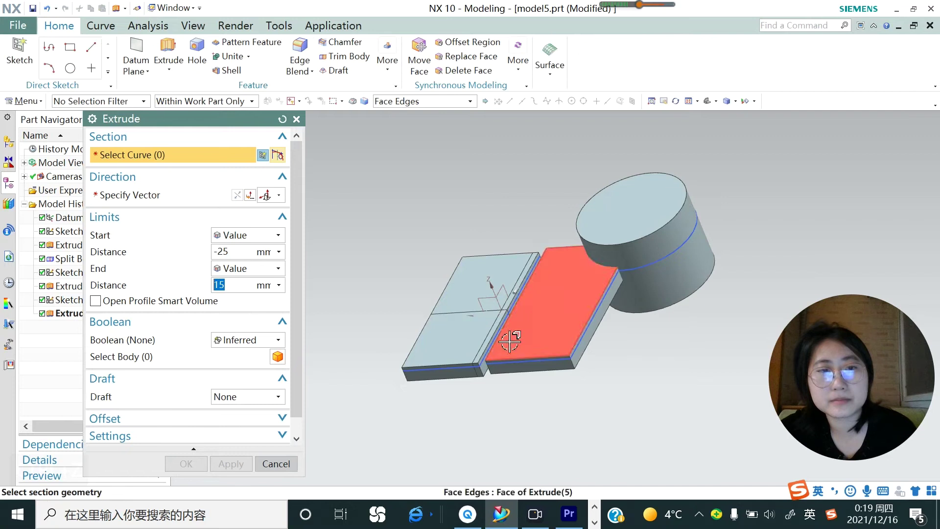
left_click(291, 462)
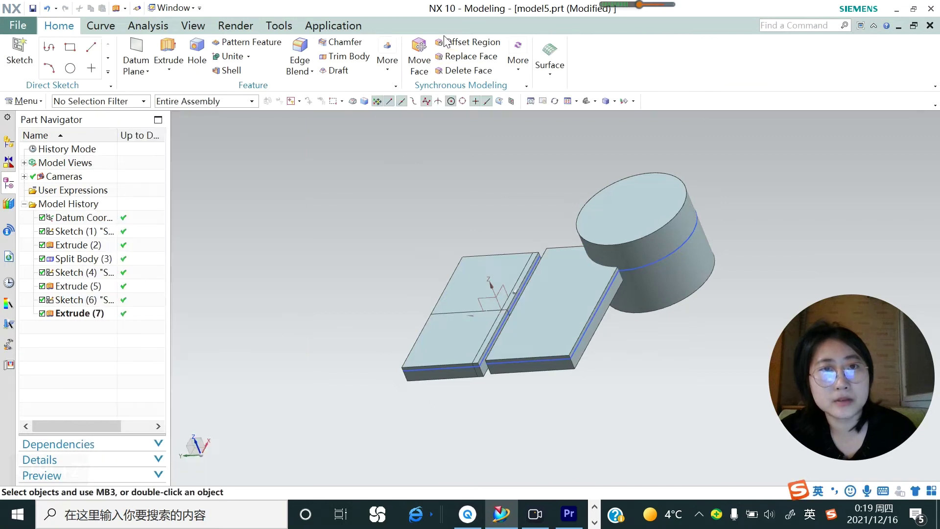
Split the second plate with Split Body, using the cylinder's faces as the Face or Plane tool.
left_click(389, 73)
left_click(410, 120)
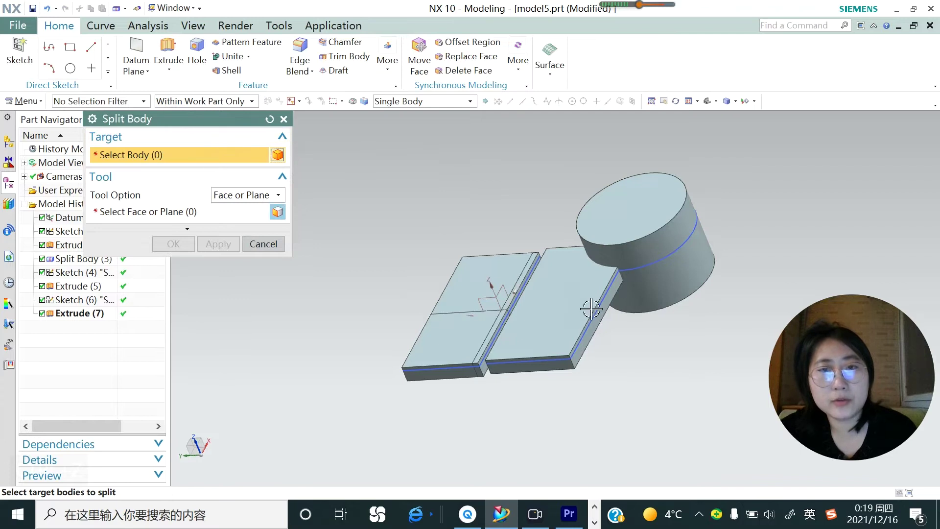
left_click(577, 275)
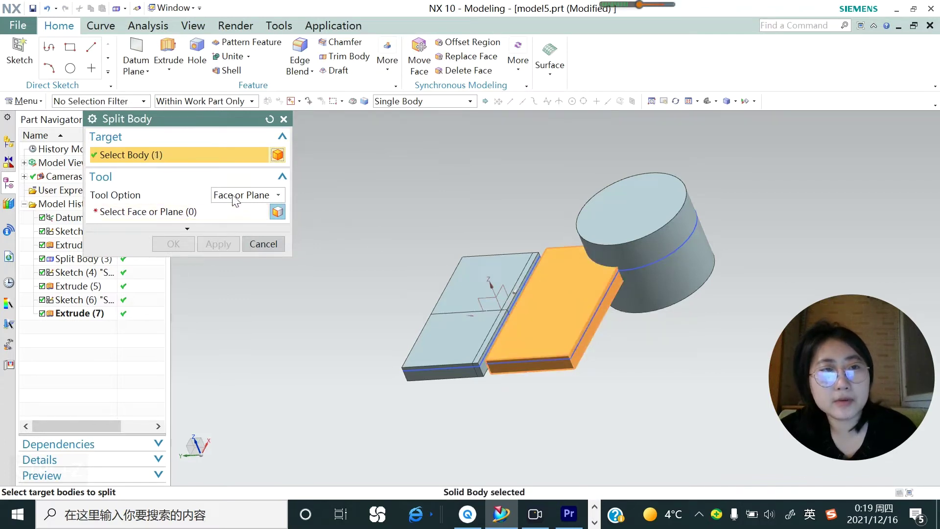
left_click(180, 212)
left_click(589, 258)
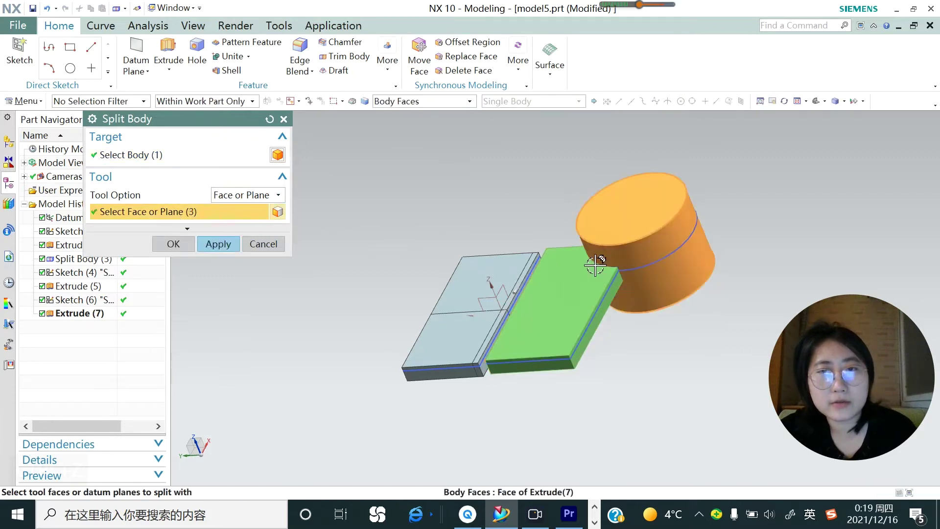
left_click(220, 242)
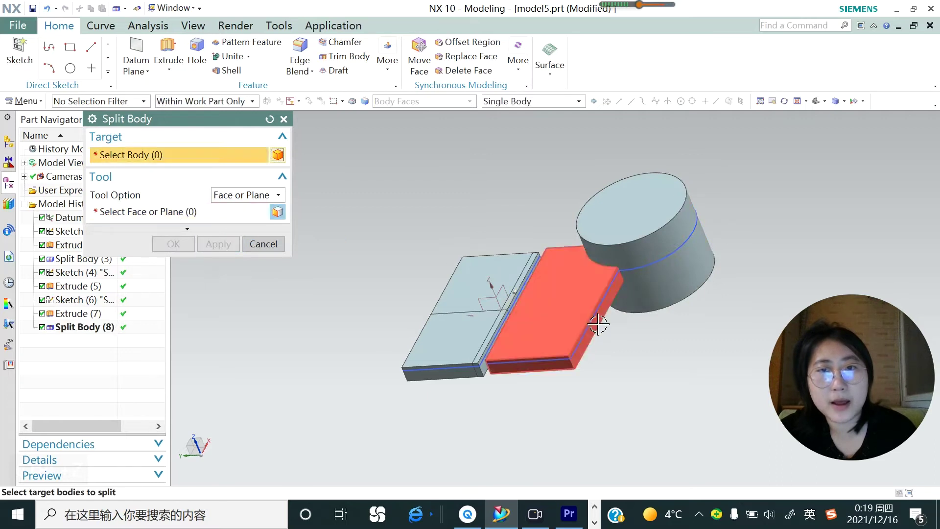
left_click(263, 244)
Hide the cylinder and the corner piece it split from the second plate.
left_click(642, 251)
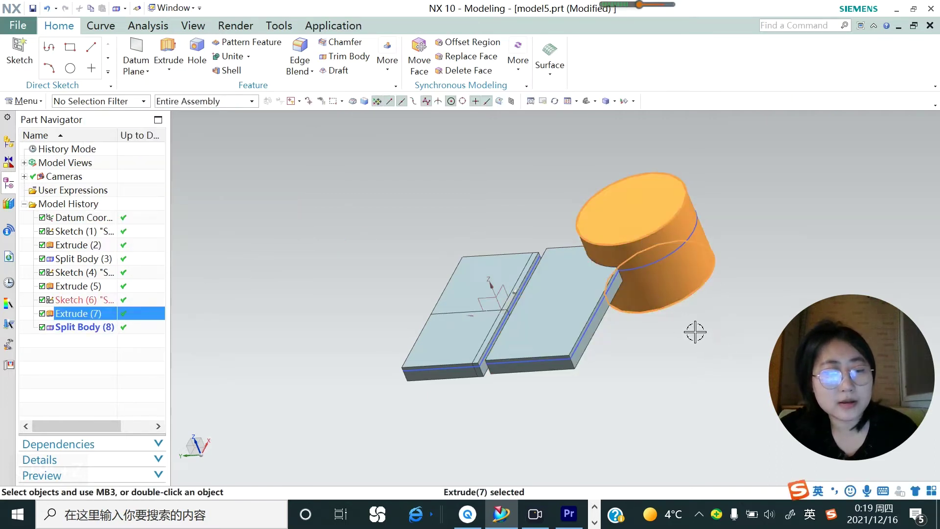
key("ctrl+b")
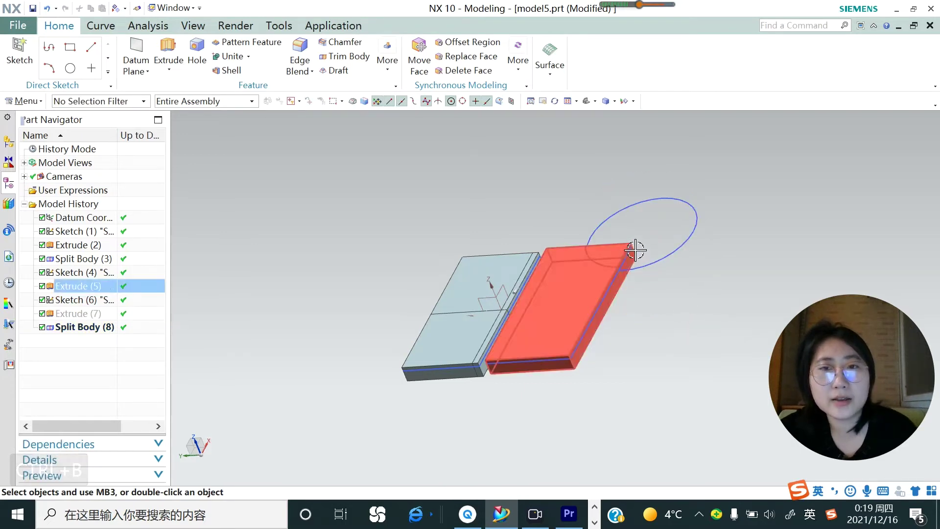
middle_click_drag(614, 304, 576, 288)
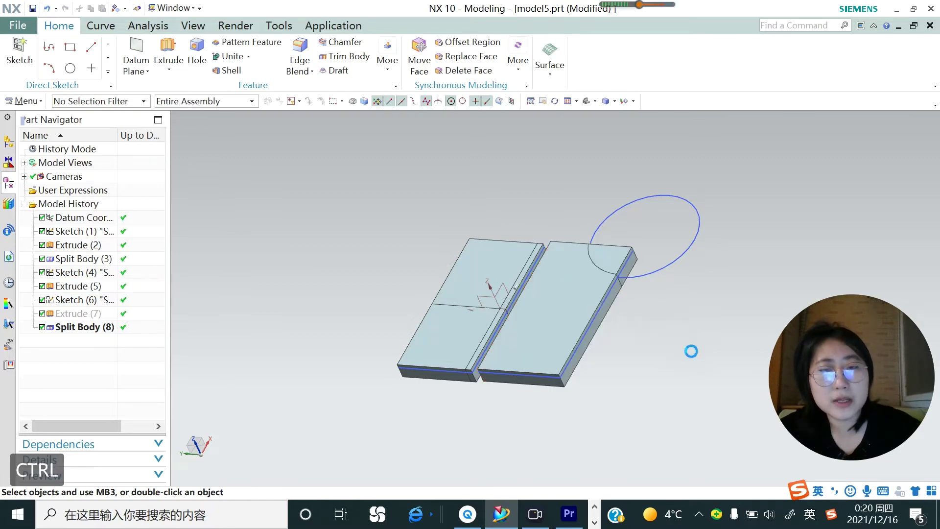
key("ctrl+b")
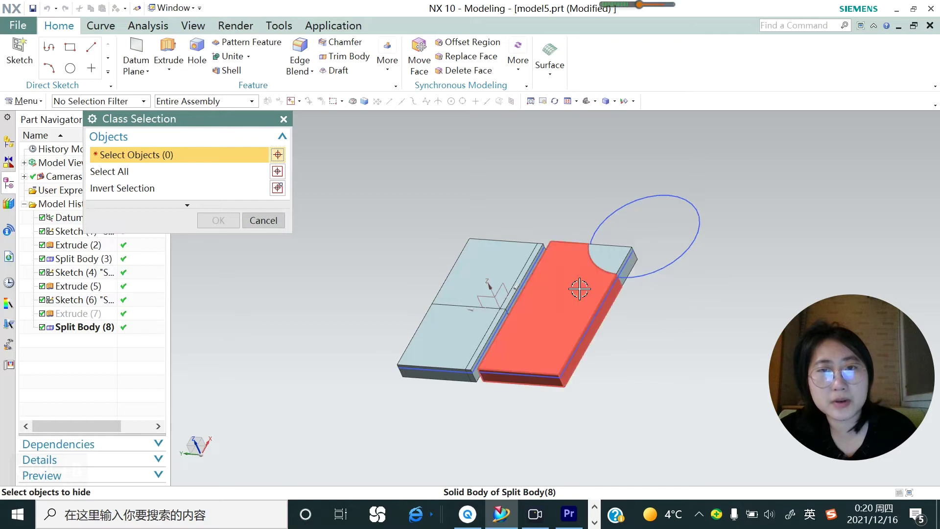
left_click(613, 257)
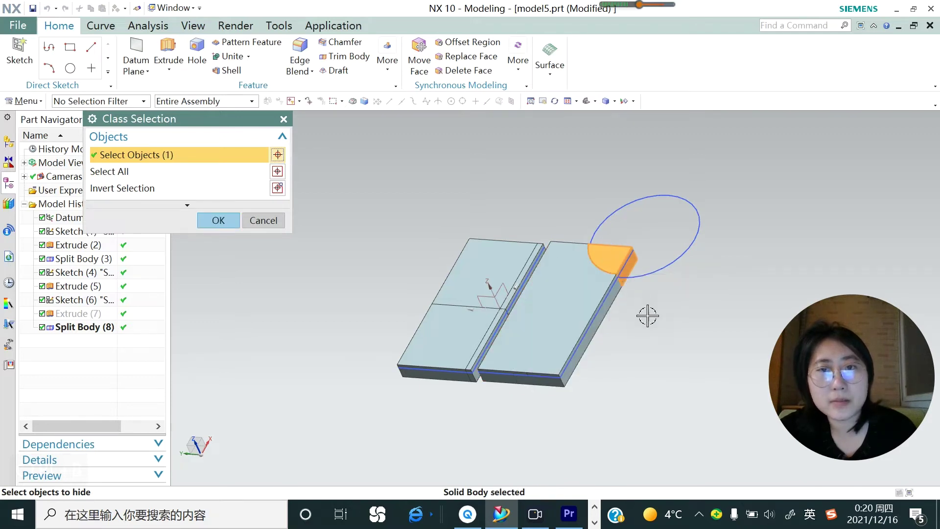
left_click(219, 220)
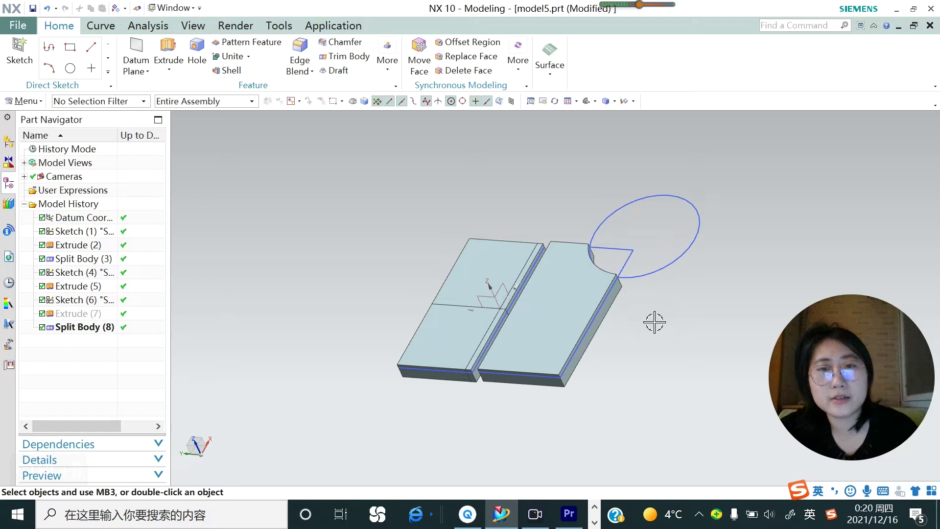
Split the notched plate using the New Plane tool option, with a plane offset -11 mm from the YZ plane.
middle_click_drag(645, 330, 585, 340)
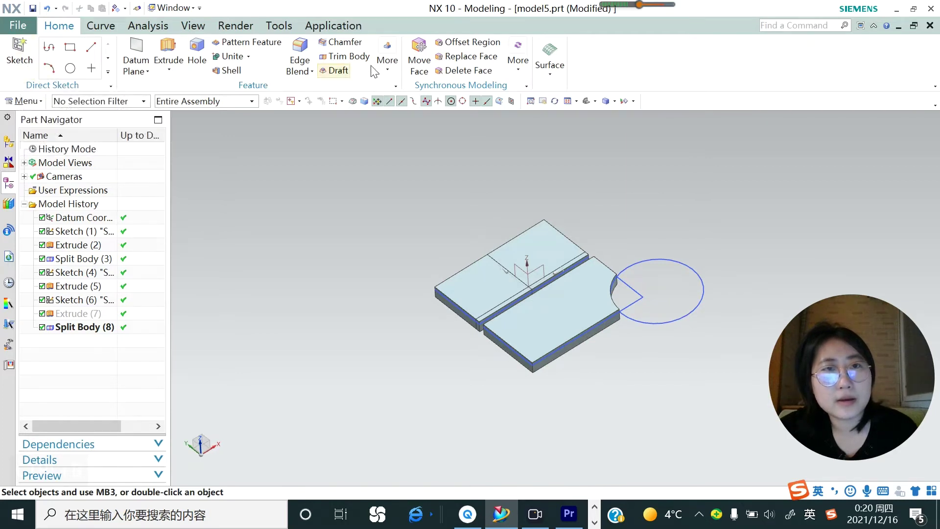
left_click(388, 60)
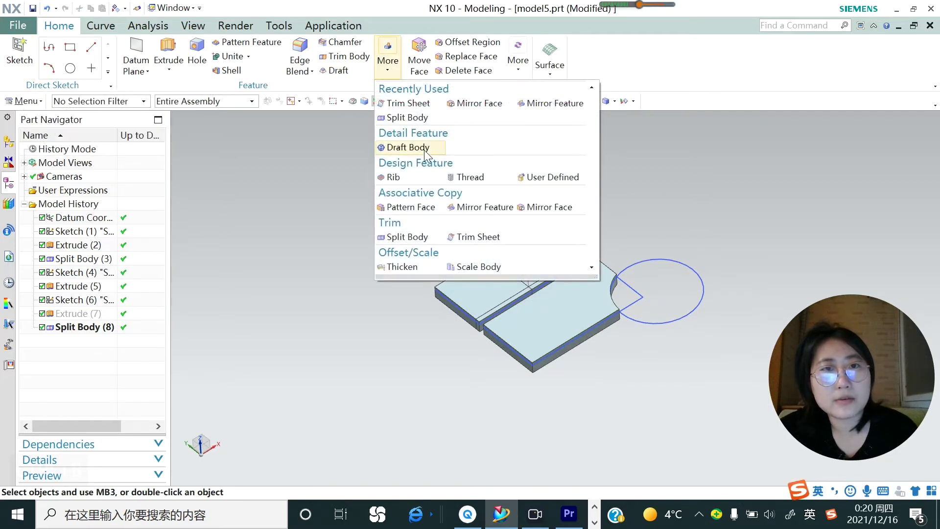
left_click(407, 117)
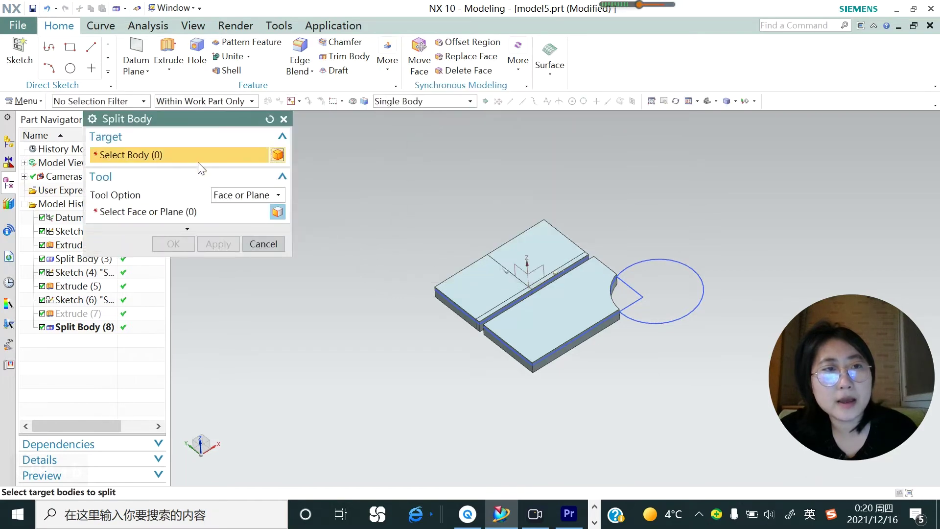
left_click(527, 318)
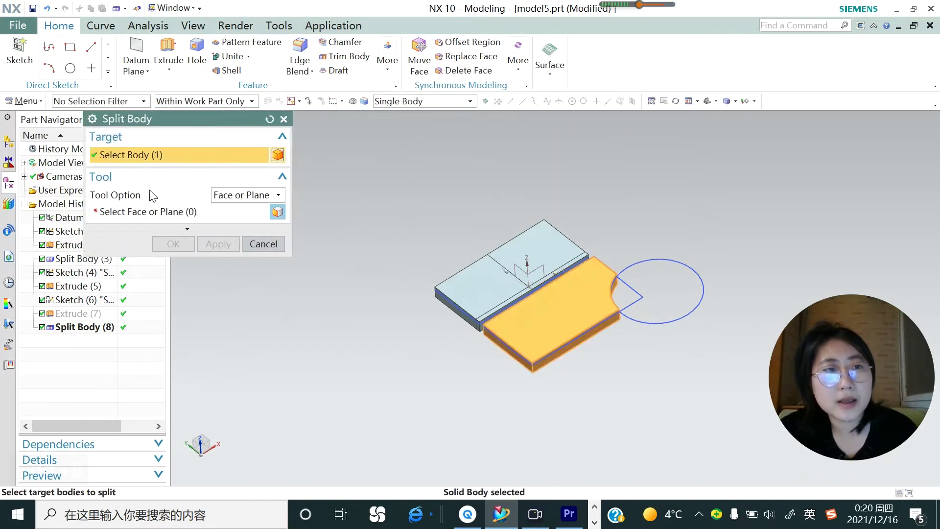
left_click(277, 196)
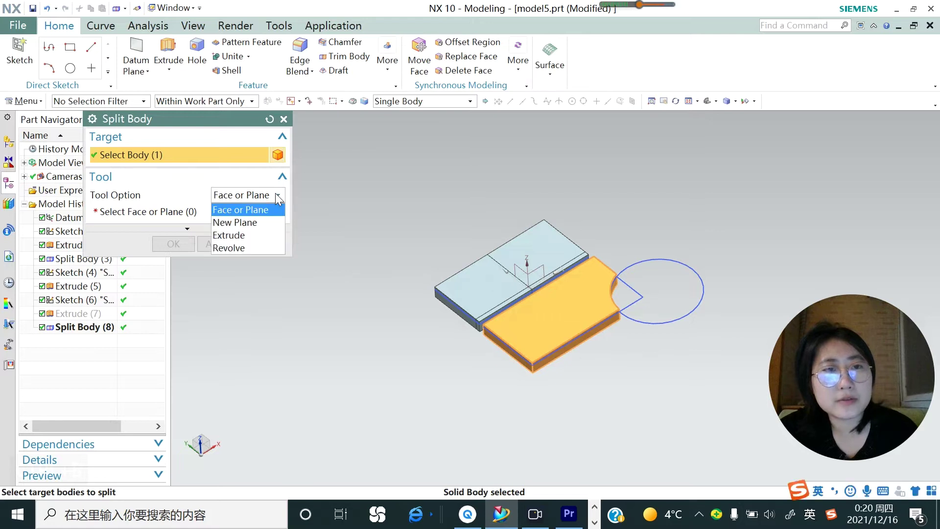
left_click(249, 221)
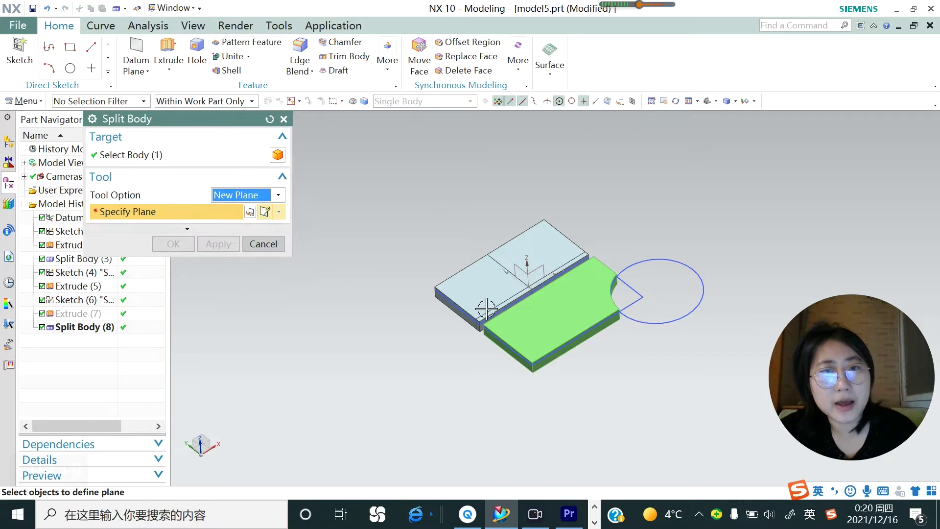
left_click(518, 266)
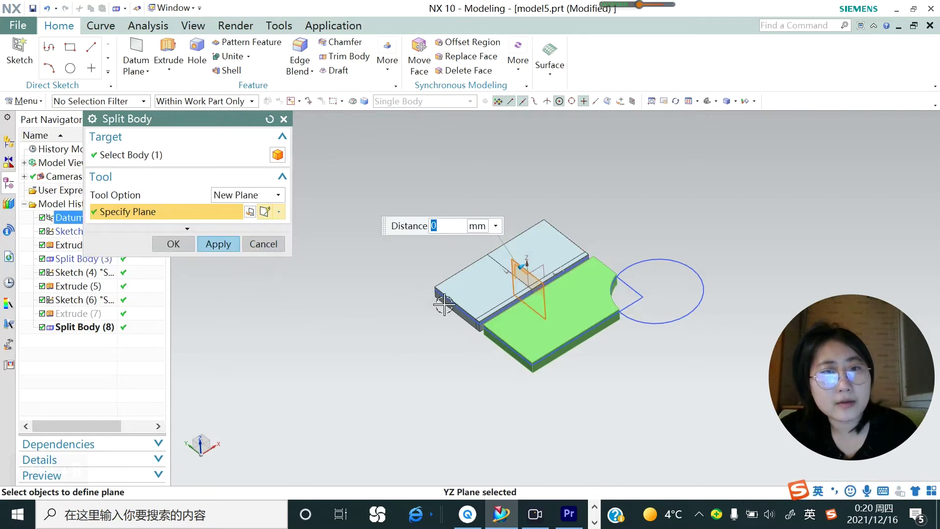
scroll(528, 280, "up", 3)
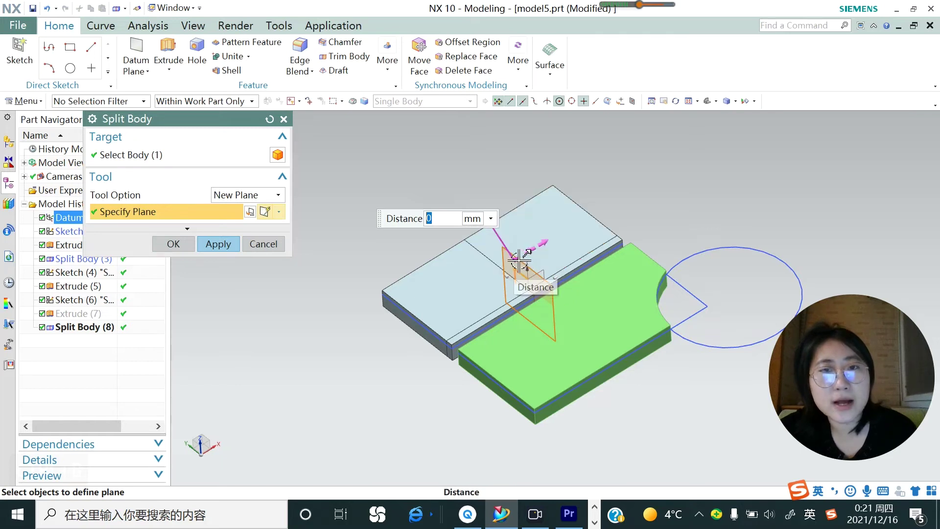
left_click_drag(517, 256, 493, 281)
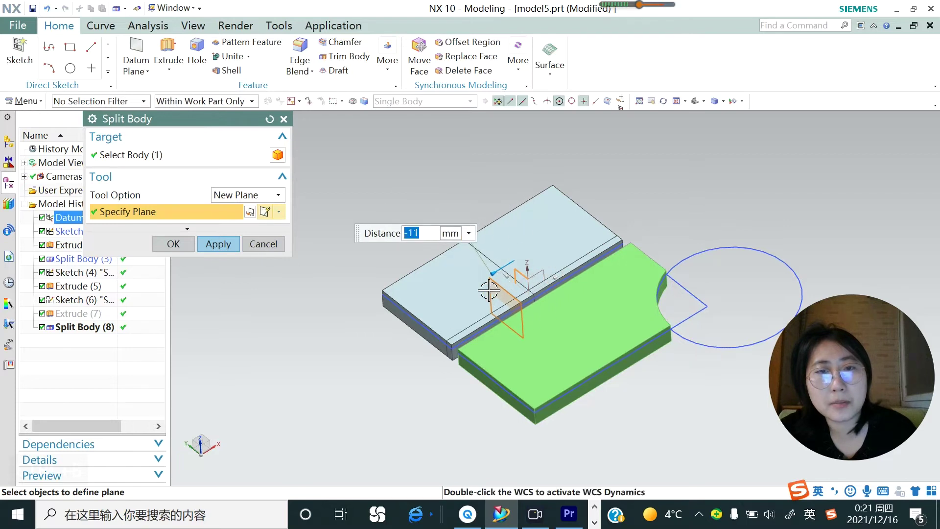
left_click(219, 245)
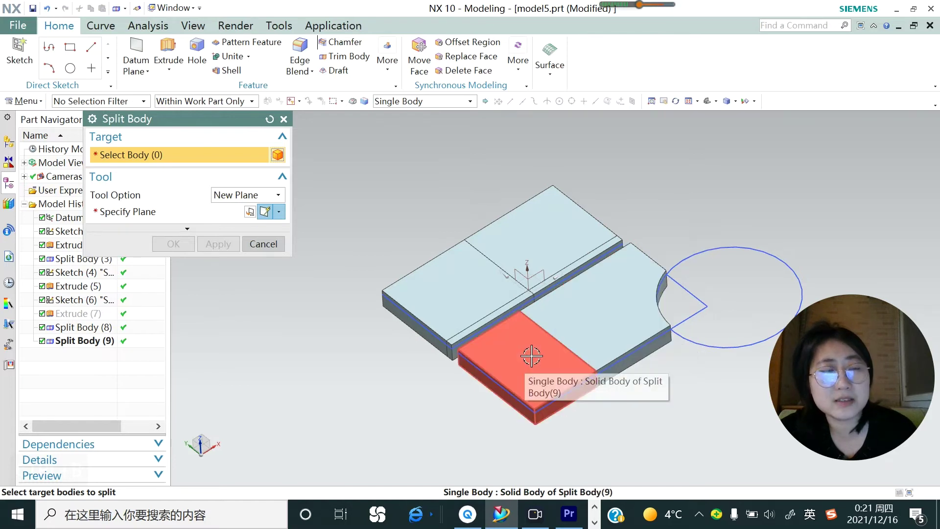
scroll(559, 329, "down", 2)
scroll(510, 279, "down", 1)
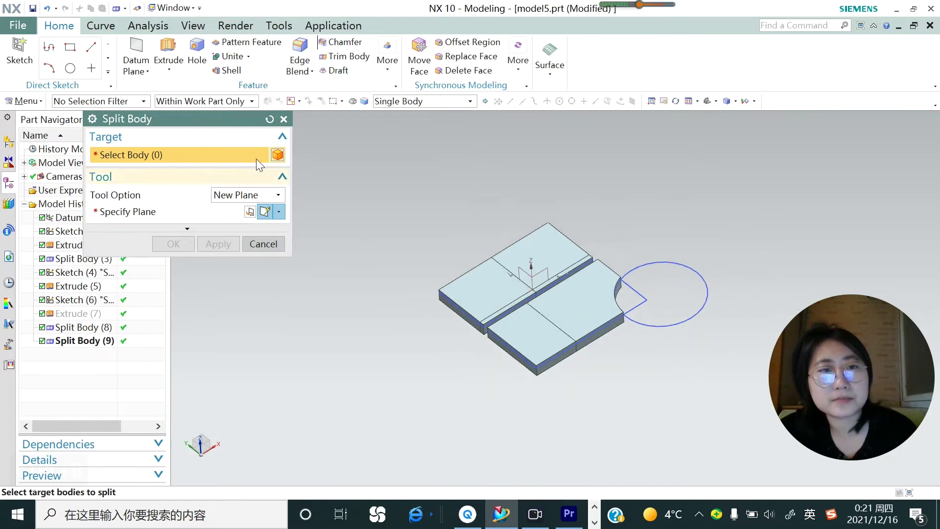
left_click(285, 119)
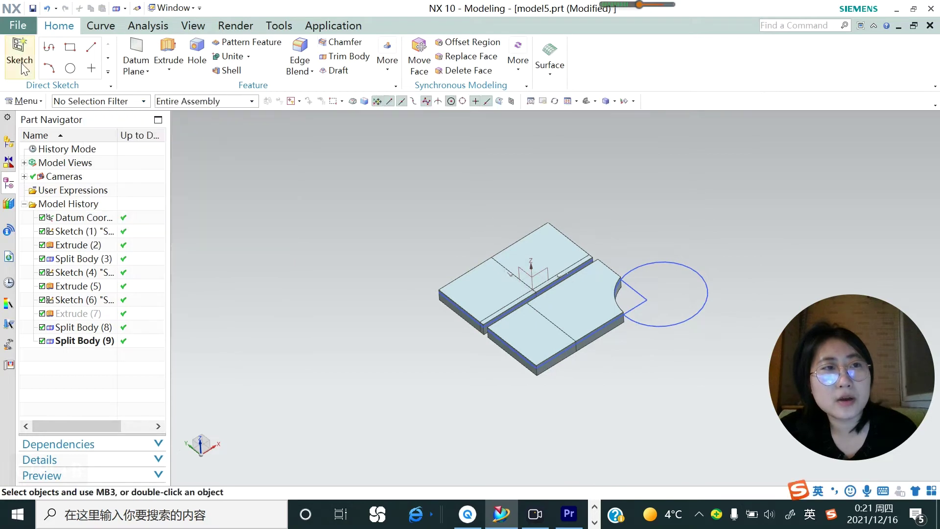
Sketch a rectangle about 83 mm wide and 39 mm high on the XY plane, beside the first plate and aligned with it.
left_click(538, 283)
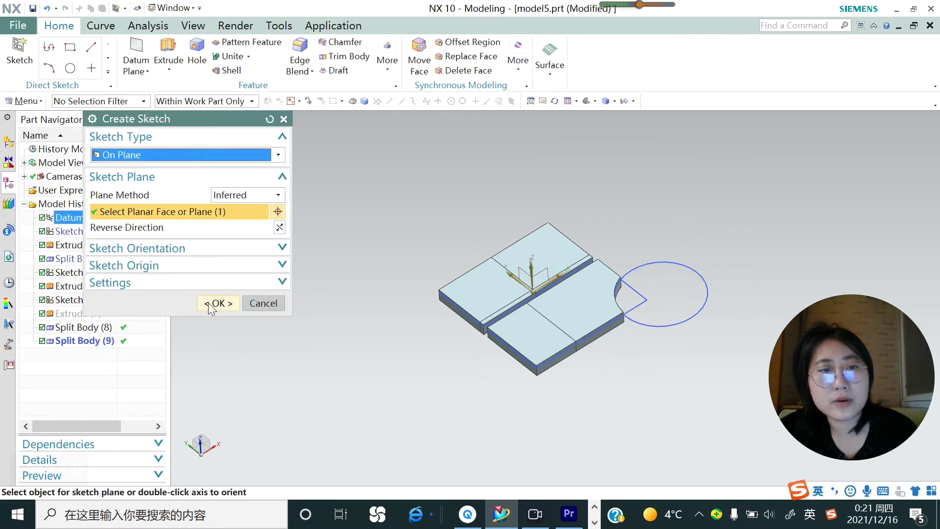
left_click(211, 305)
left_click(102, 47)
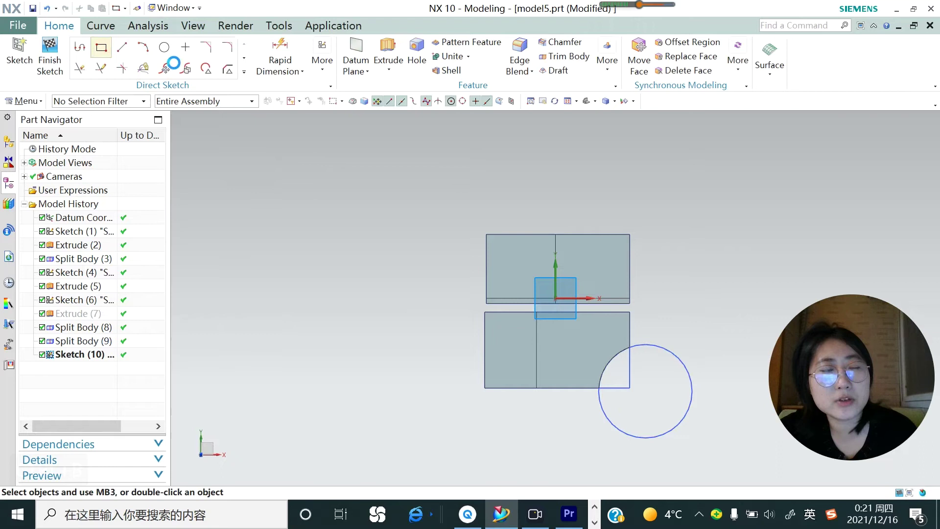
left_click(487, 222)
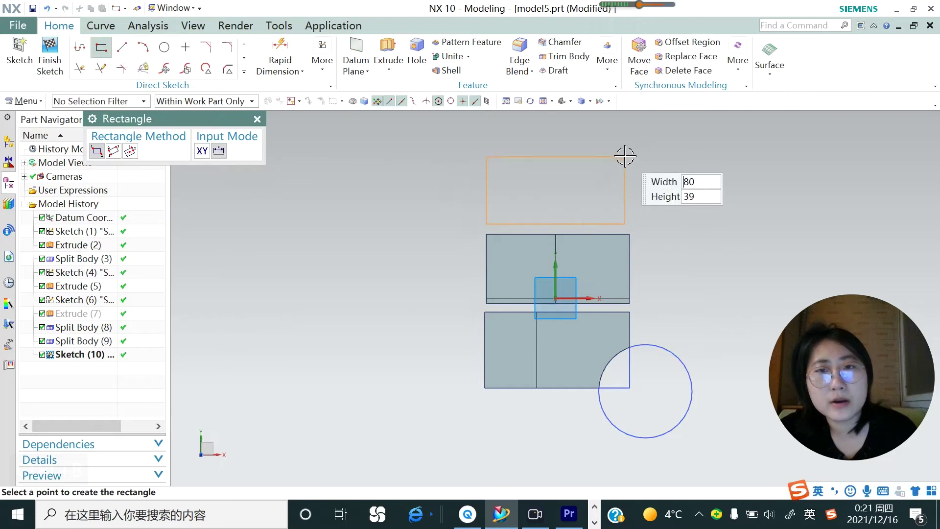
left_click(629, 158)
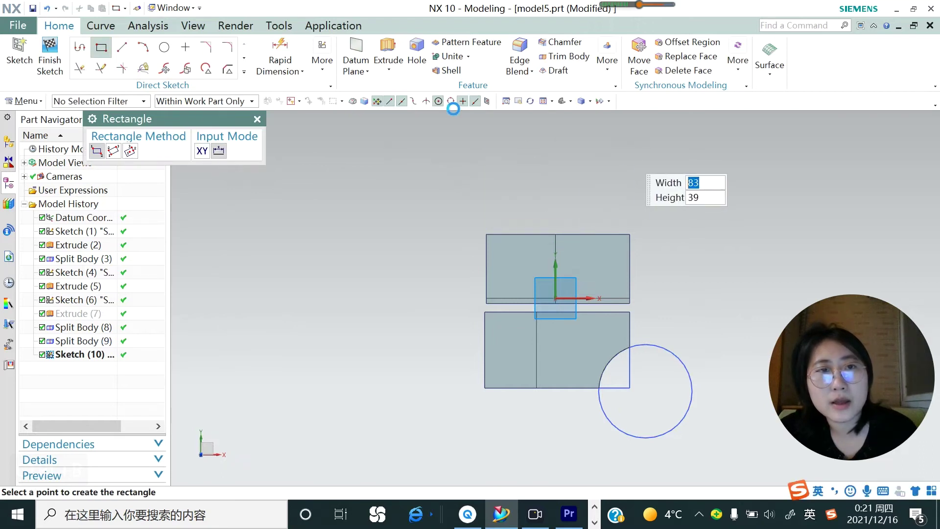
Extrude the new rectangle from -25 to 15 mm into a thick block.
left_click(389, 69)
left_click(394, 87)
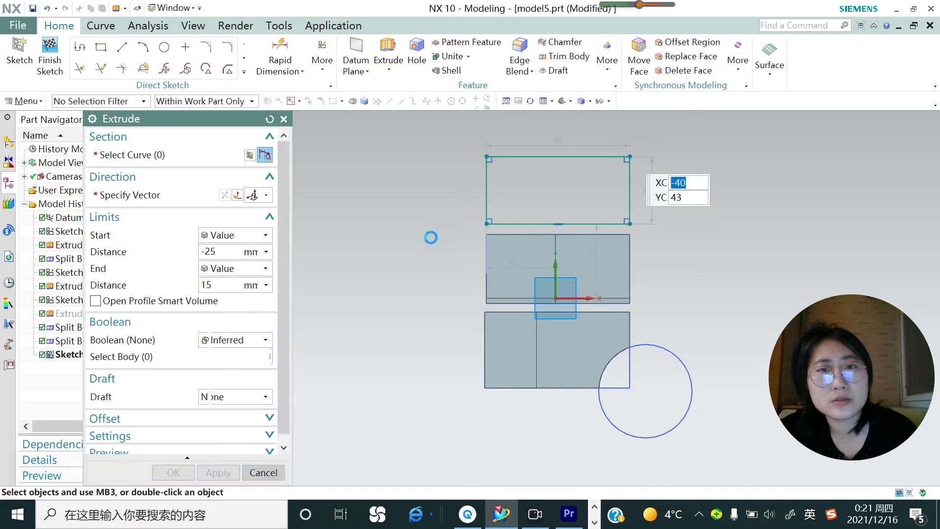
left_click(246, 471)
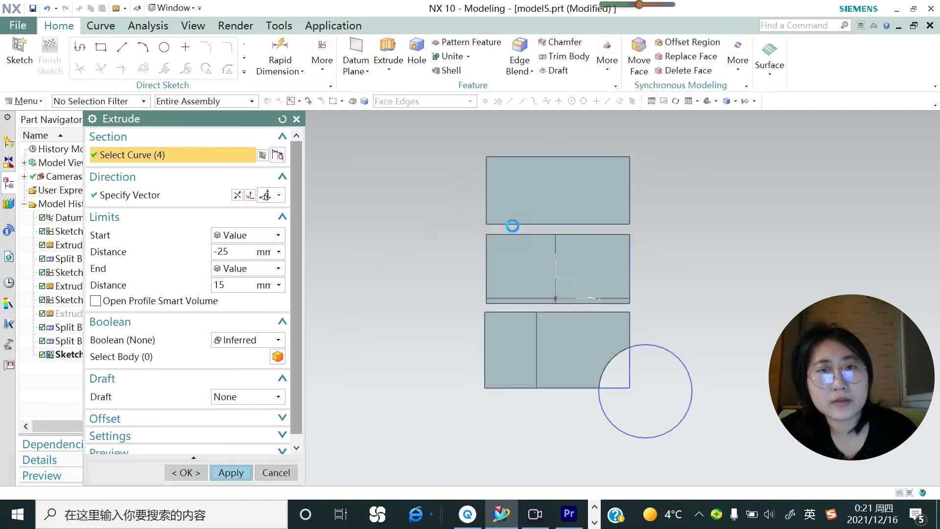
left_click(296, 119)
Sketch a three-point arc on the new block's top face, cutting across its outer corner and extending past both edges.
left_click(20, 66)
left_click(497, 164)
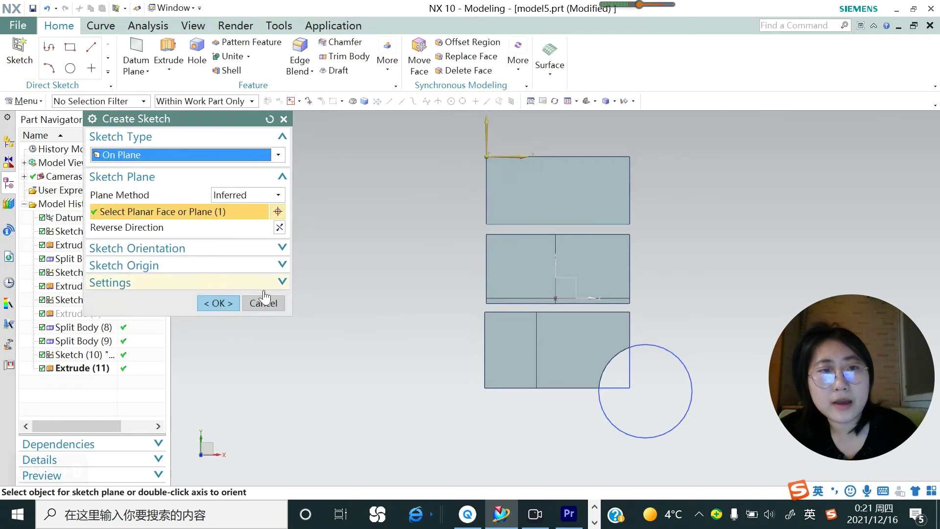
left_click(214, 303)
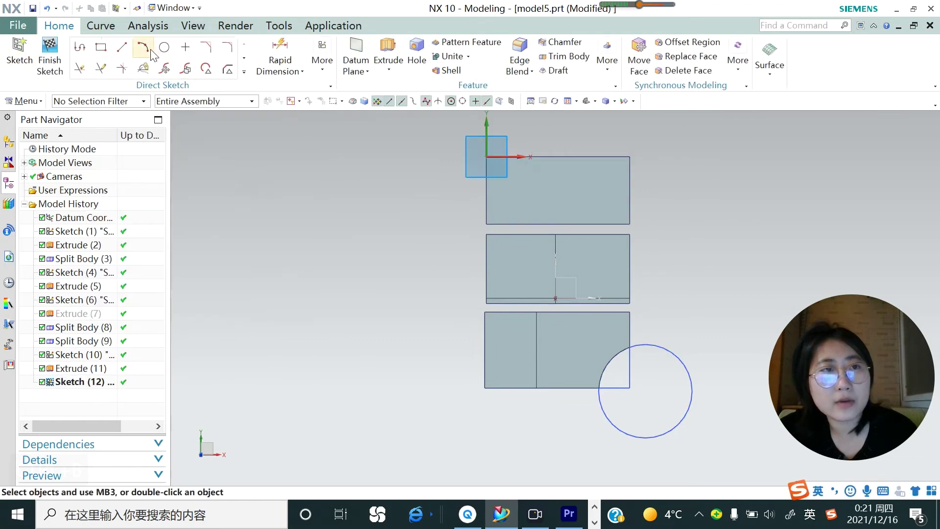
left_click(143, 47)
left_click(550, 138)
left_click(442, 208)
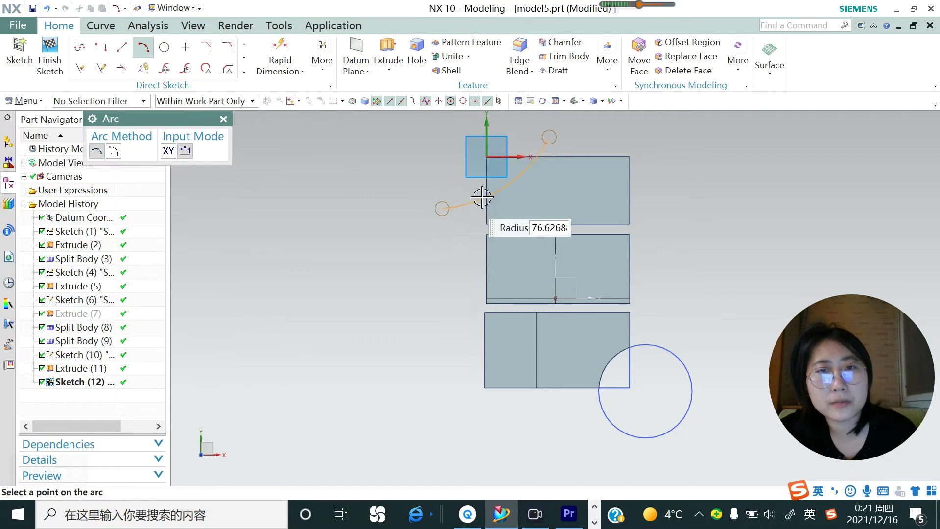
left_click(515, 179)
left_click(54, 68)
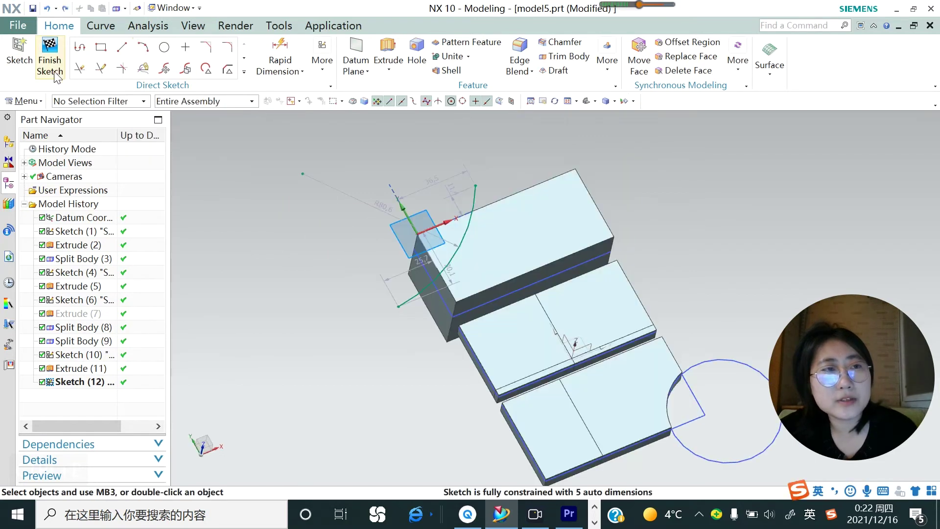
left_click(54, 72)
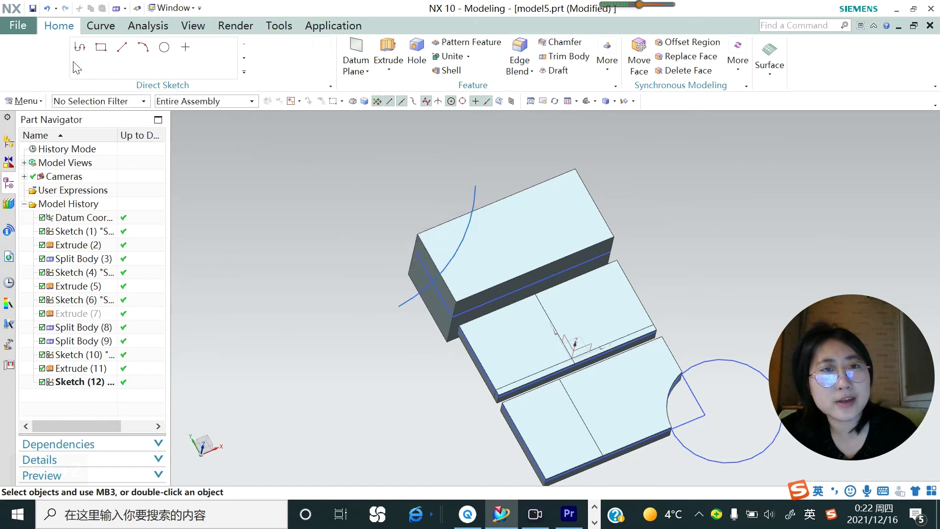
Split the thick block with Split Body using the Extrude tool option, with the arc as section and ZC as direction.
left_click(385, 74)
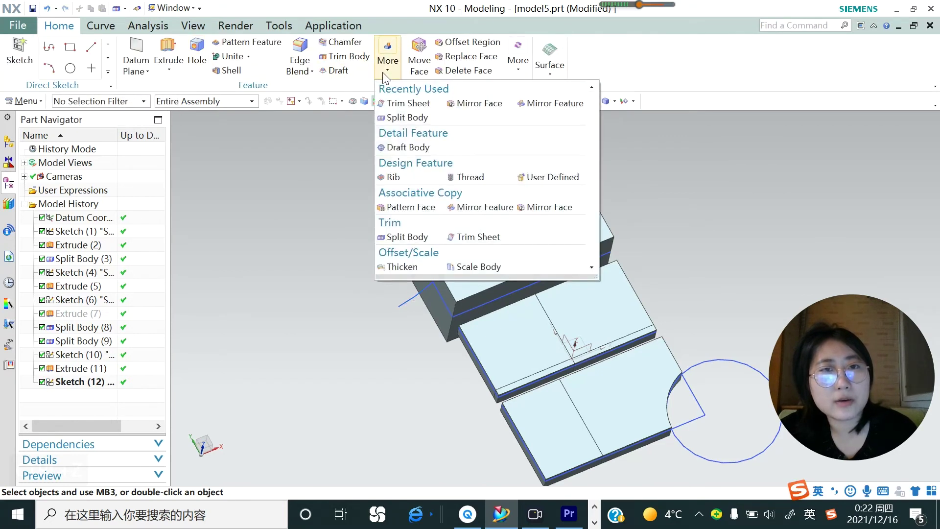
left_click(389, 118)
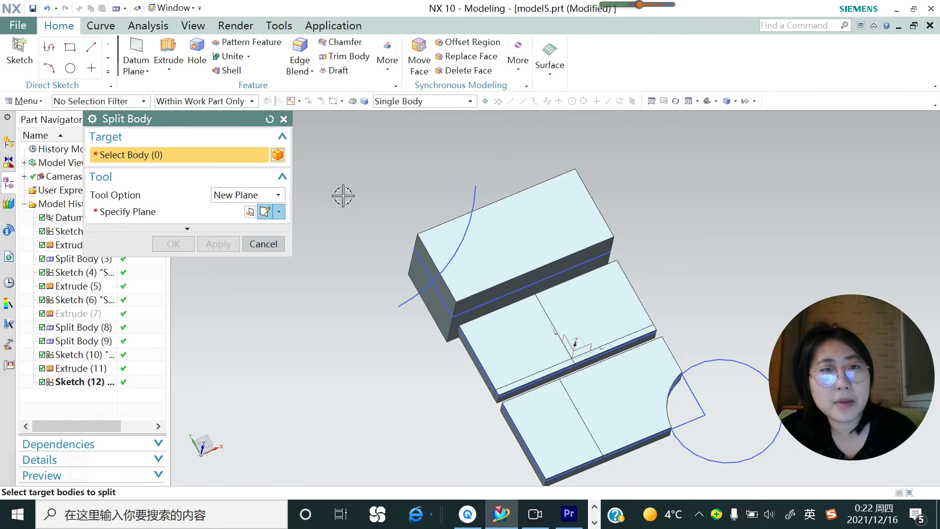
left_click(492, 235)
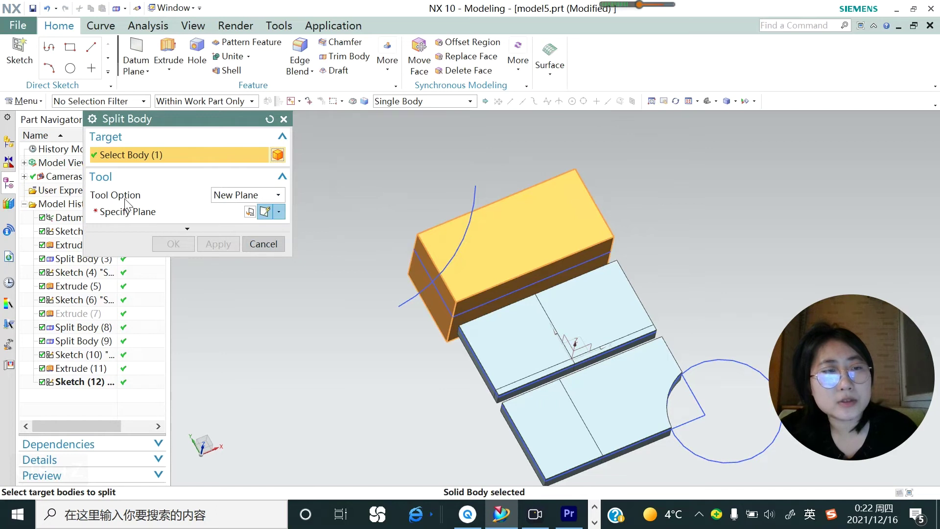
left_click(284, 198)
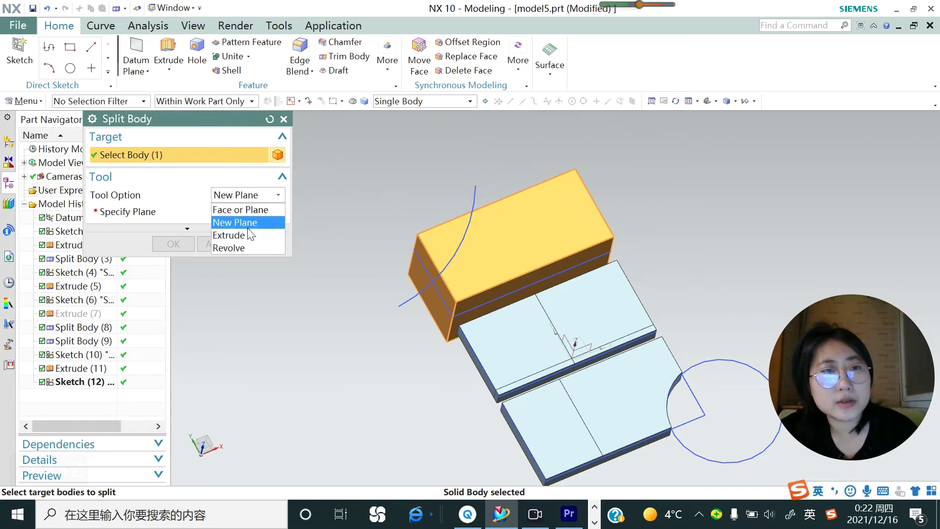
left_click(226, 230)
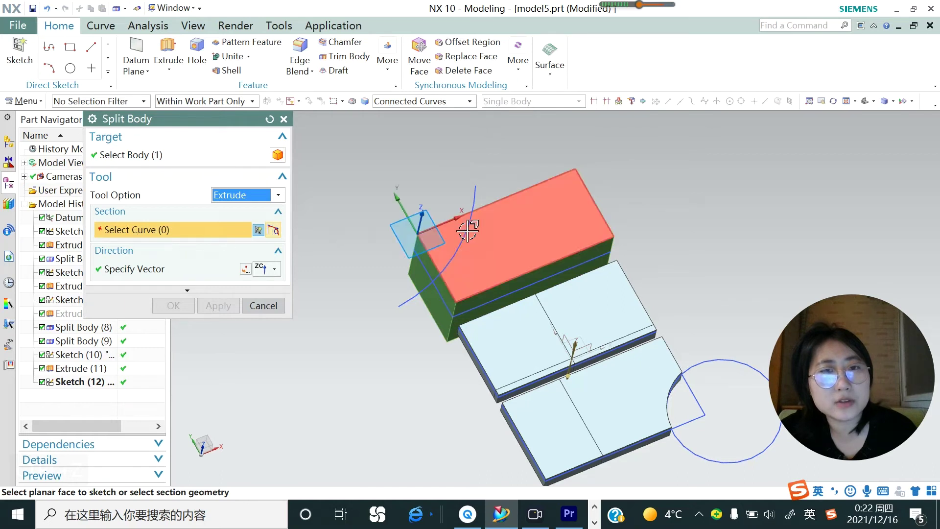
left_click(437, 270)
middle_click_drag(393, 287, 386, 251)
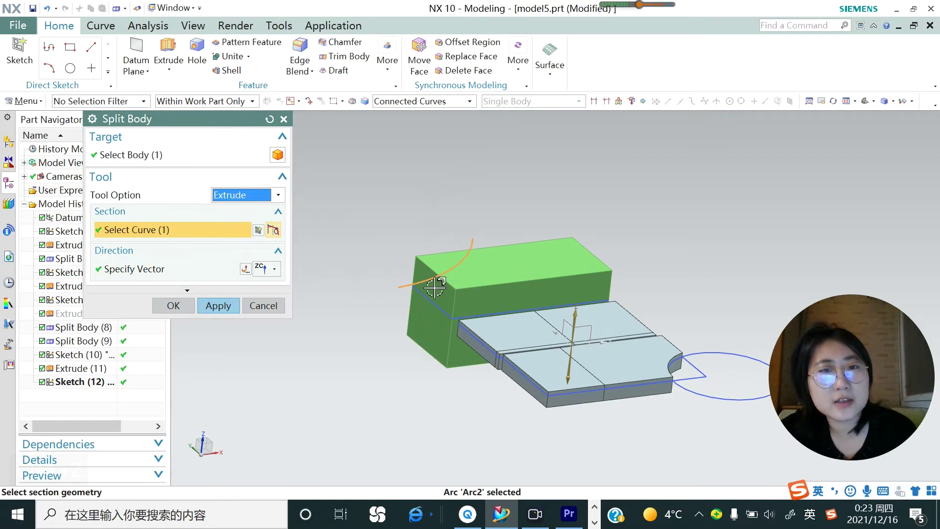
left_click(217, 306)
middle_click_drag(447, 222, 485, 230)
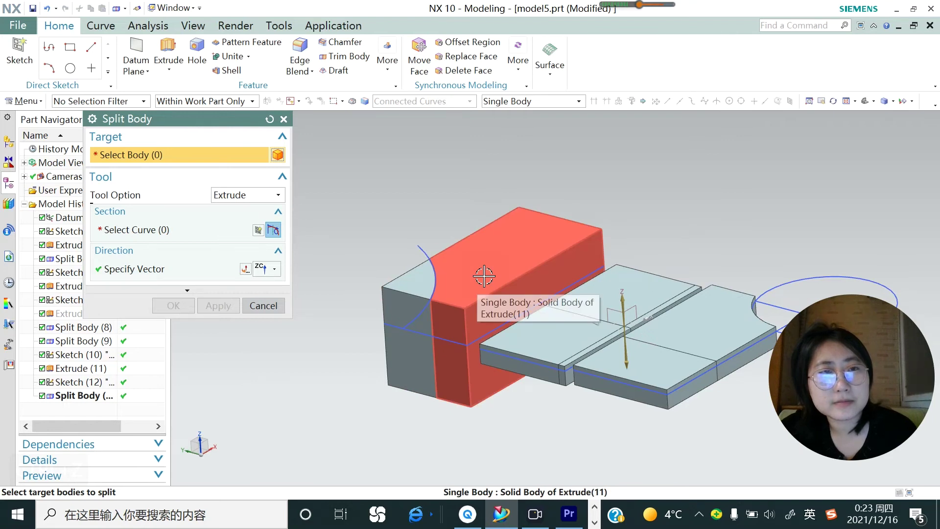
key("Escape")
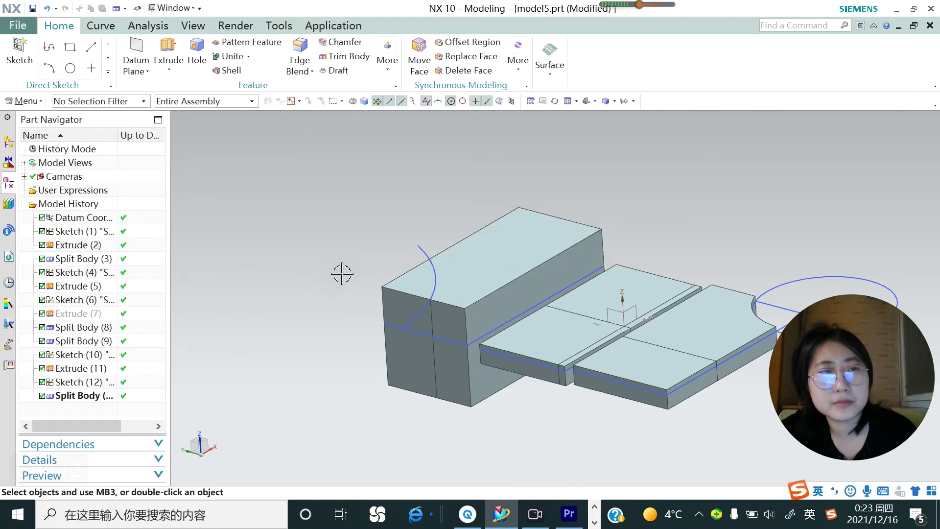
Sketch a rectangle on the top face of the block's larger piece, overhanging its outer long edge.
left_click(16, 66)
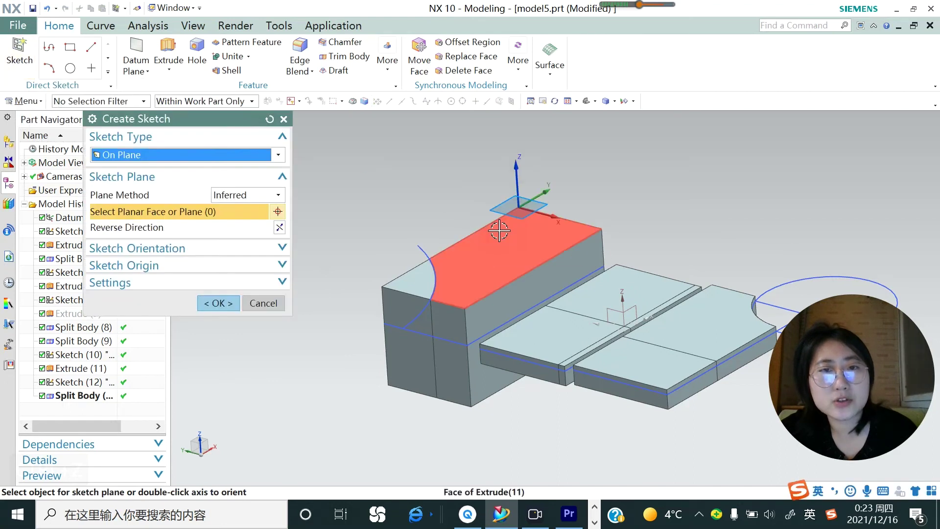
left_click(238, 304)
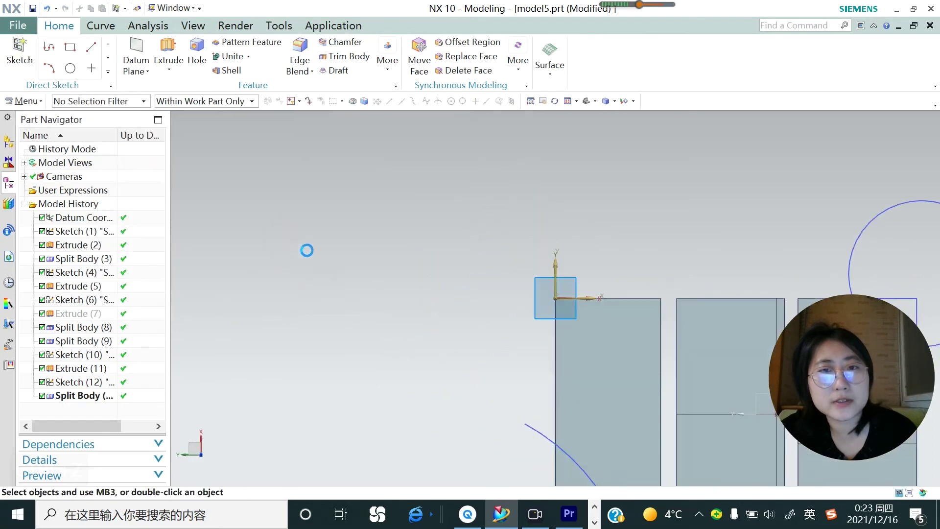
left_click(100, 47)
scroll(431, 324, "up", 2)
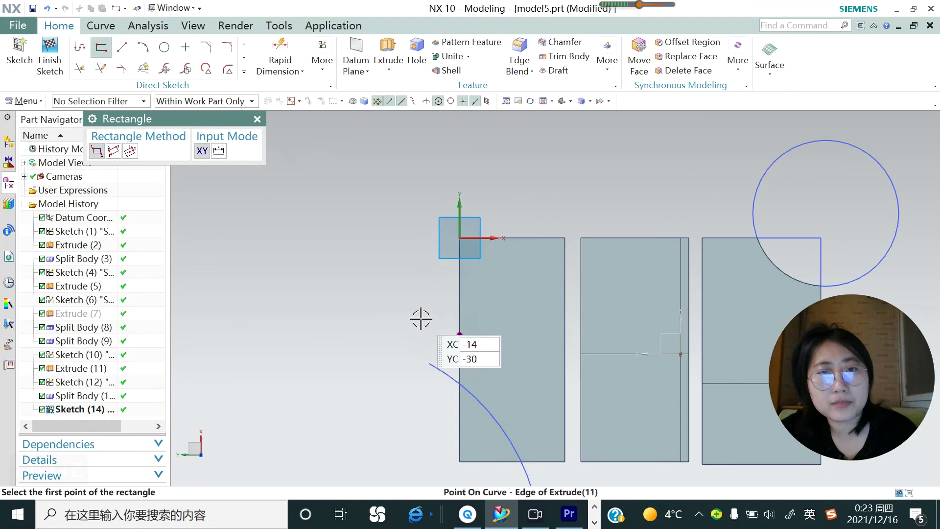
left_click(422, 318)
left_click(524, 270)
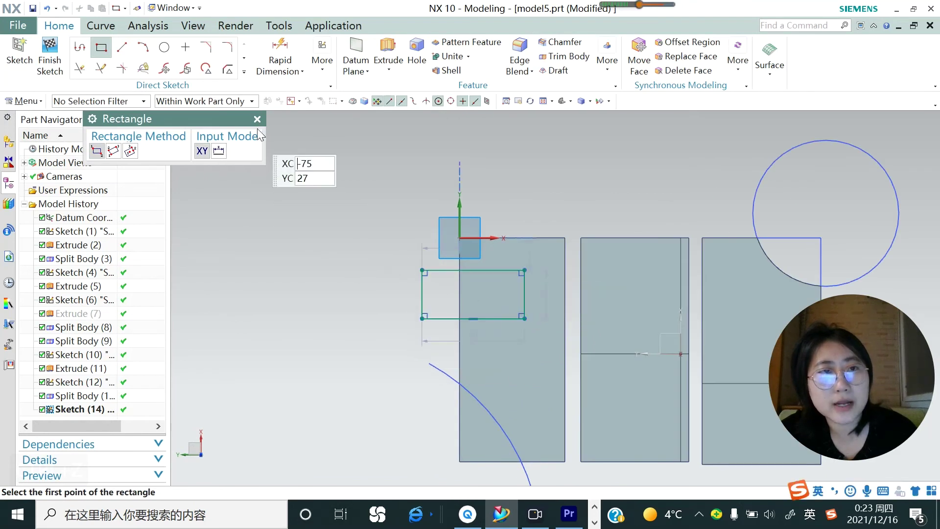
key("Escape")
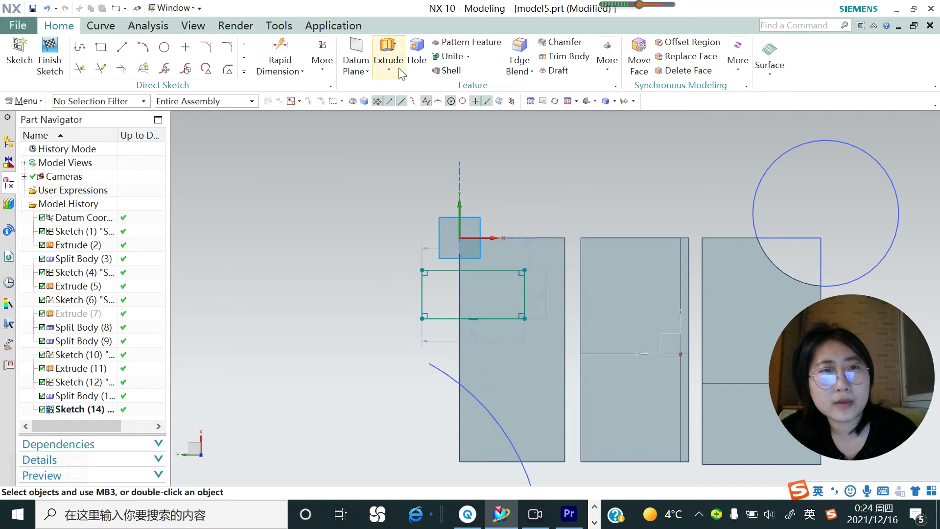
left_click(50, 54)
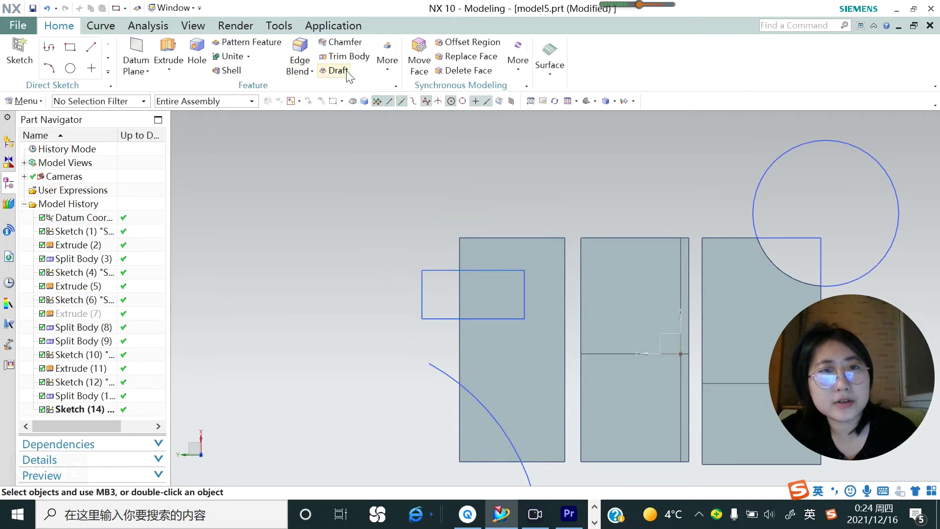
Set up a Revolve-option Split Body on the block's larger piece, using three rectangle sides as section and omitting the outer short side.
left_click(383, 73)
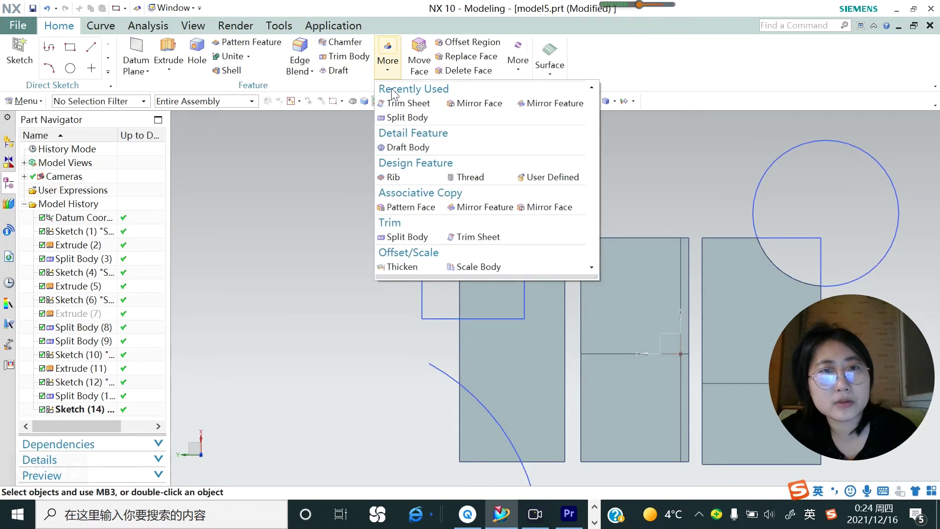
left_click(399, 118)
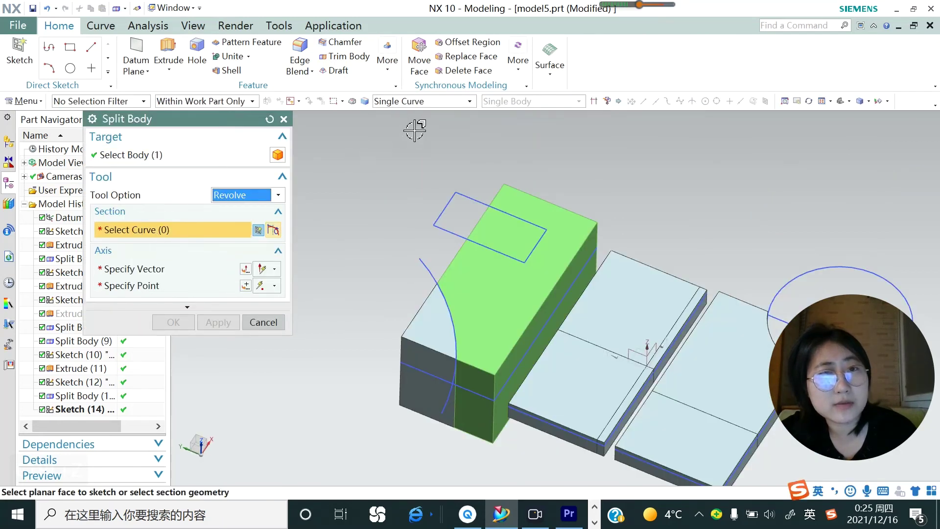
left_click(474, 198)
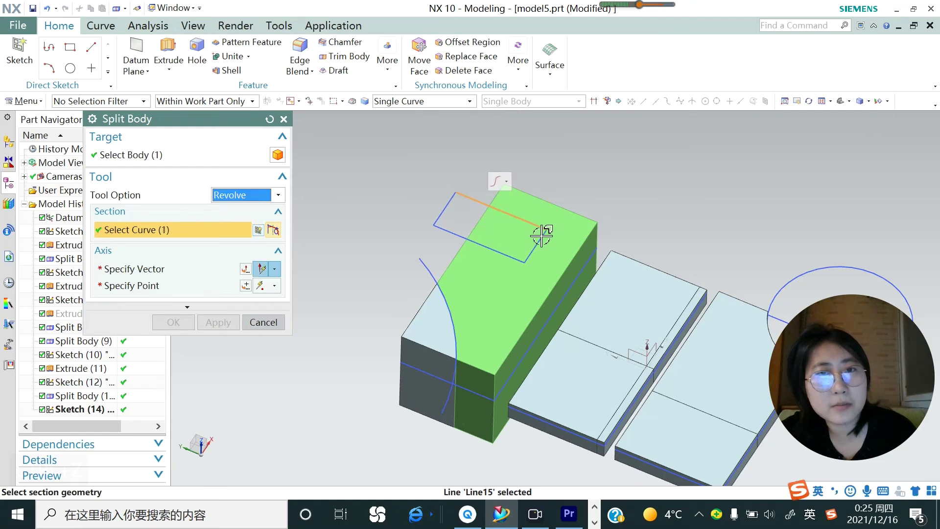
left_click(467, 237)
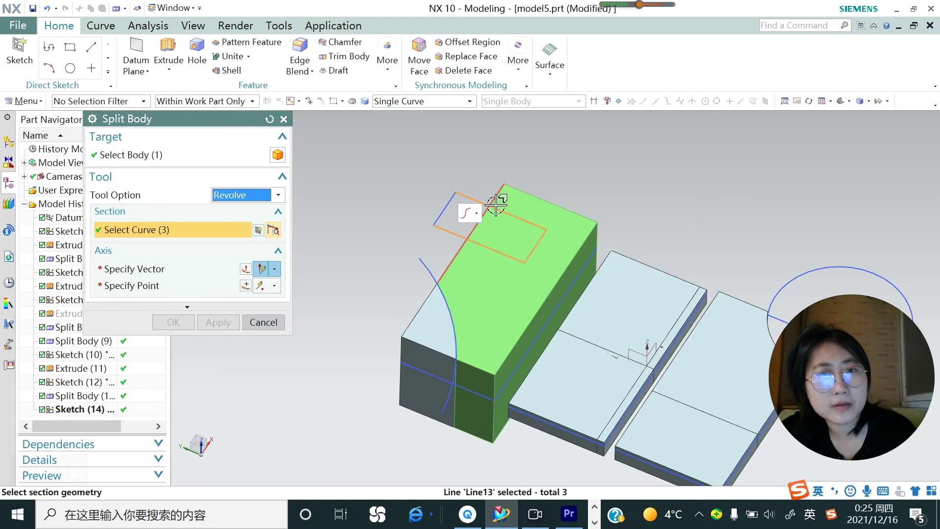
Define the revolve axis along the rectangle's outer short side, through that side's endpoint, and apply the split to the block's larger piece.
scroll(450, 206, "up", 2)
scroll(450, 206, "up", 1)
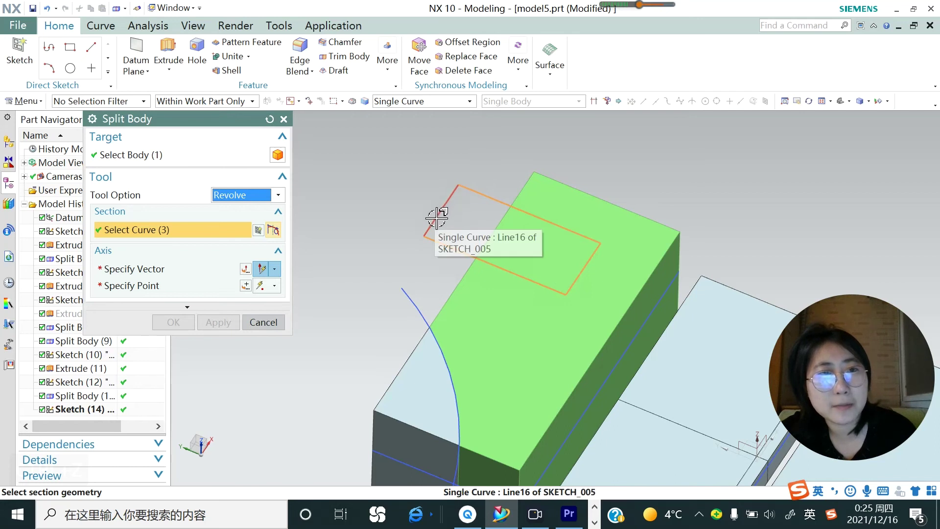
left_click(157, 269)
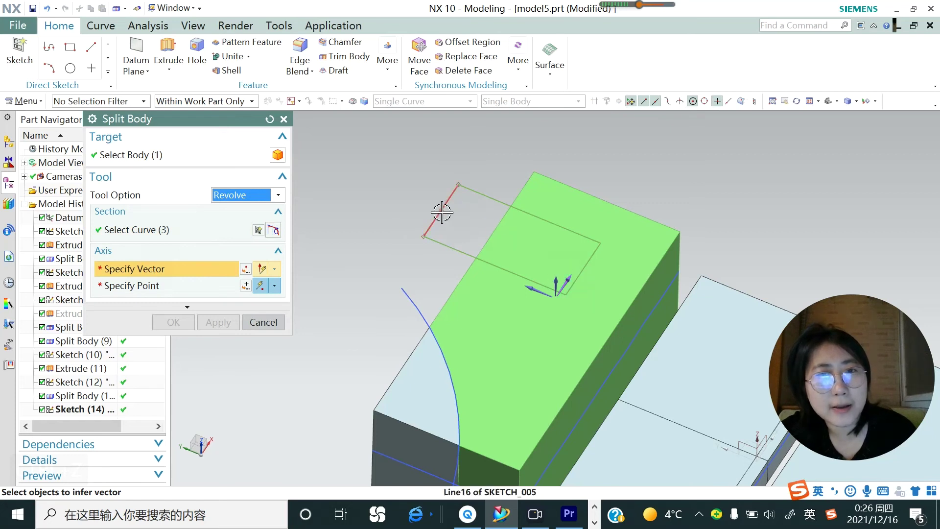
left_click(571, 278)
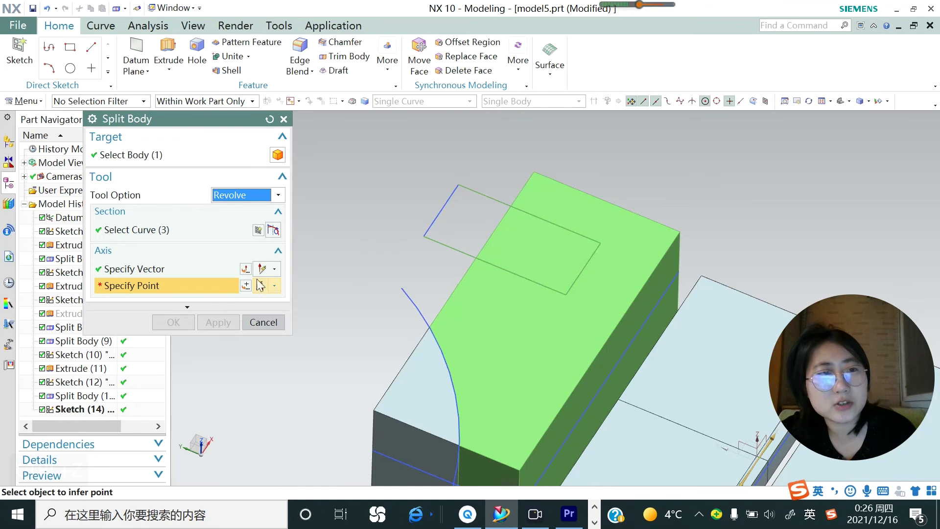
left_click(422, 236)
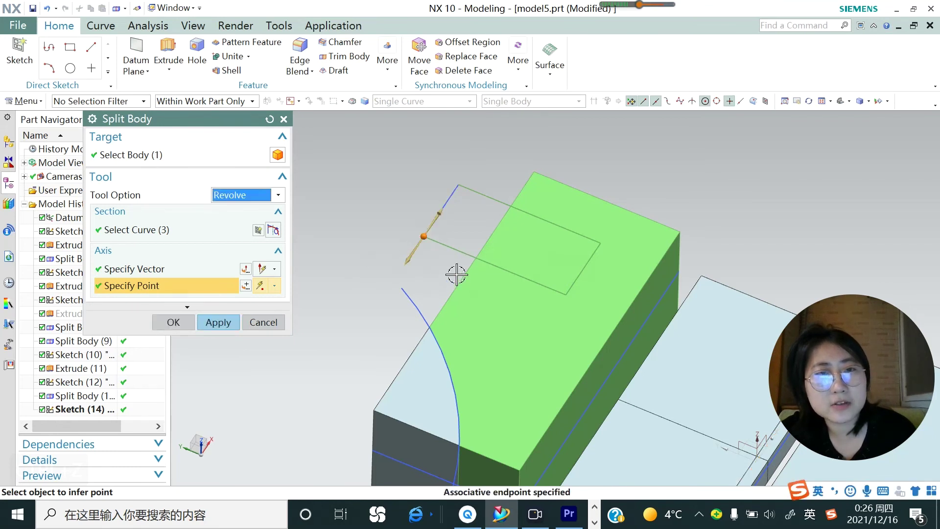
scroll(531, 250, "down", 2)
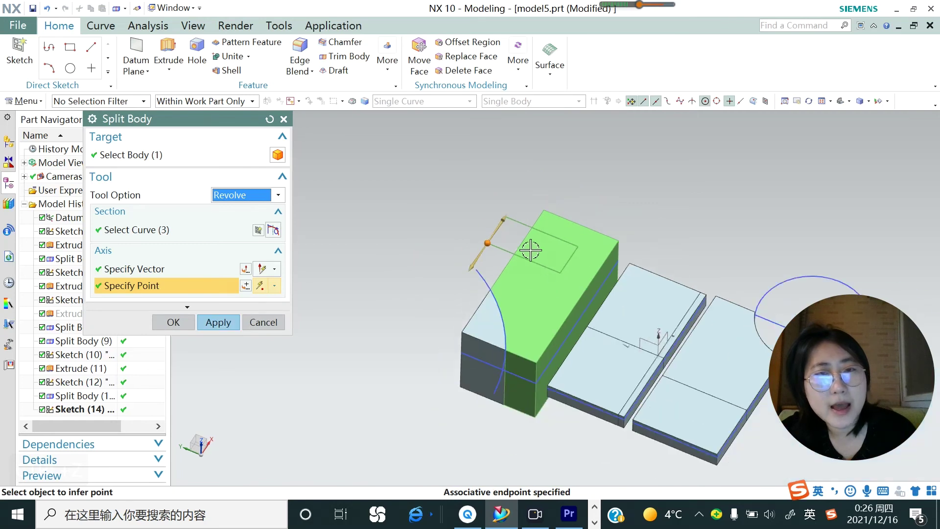
middle_click_drag(537, 260, 321, 326)
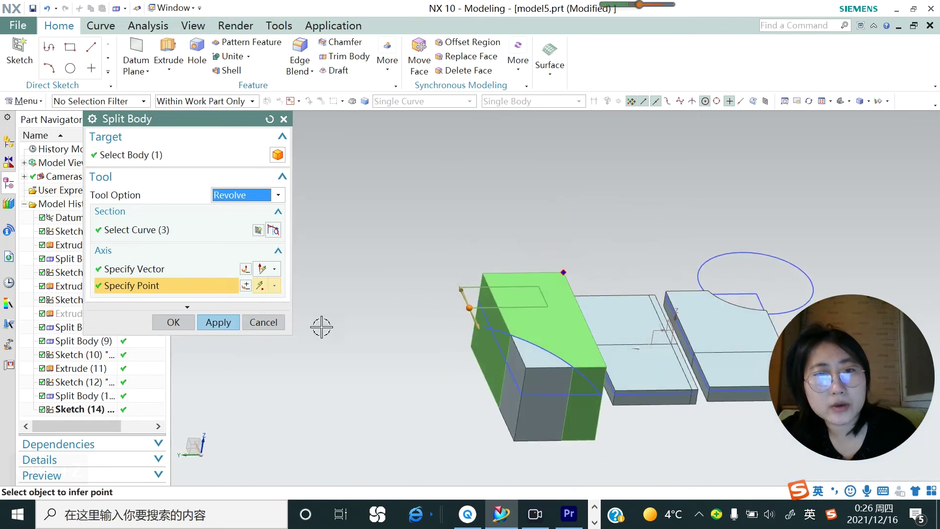
left_click(229, 325)
Hide the small revolved piece that the rectangle section cut out of the block.
middle_click_drag(545, 314, 477, 346)
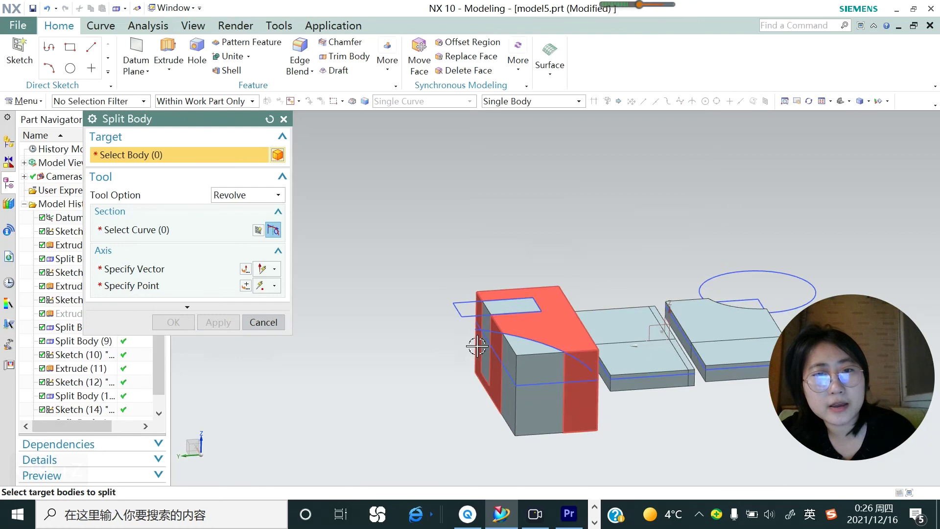
scroll(477, 346, "up", 2)
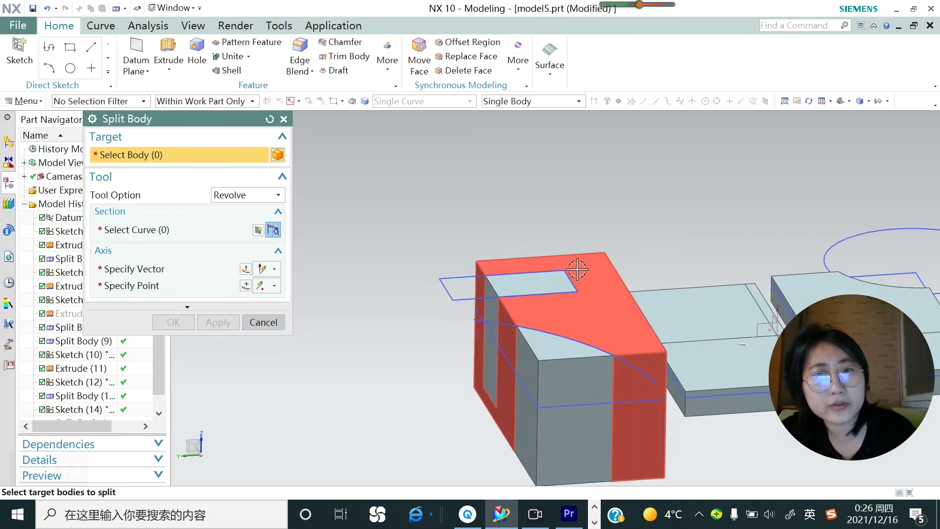
mouse_move(541, 319)
middle_mouse_down()
mouse_move(550, 329)
mouse_move(553, 304)
mouse_move(556, 313)
mouse_move(537, 322)
middle_mouse_up()
scroll(474, 319, "down", 2)
scroll(507, 357, "up", 3)
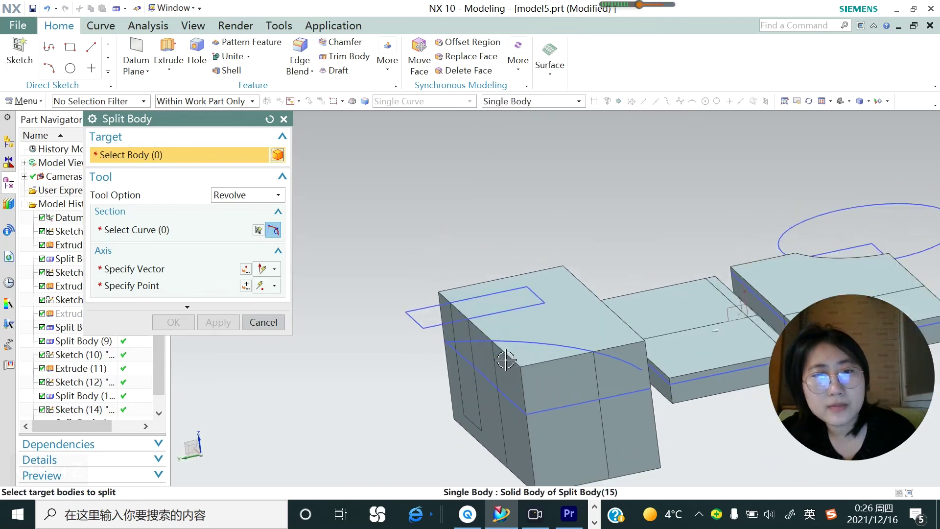
scroll(423, 347, "down", 2)
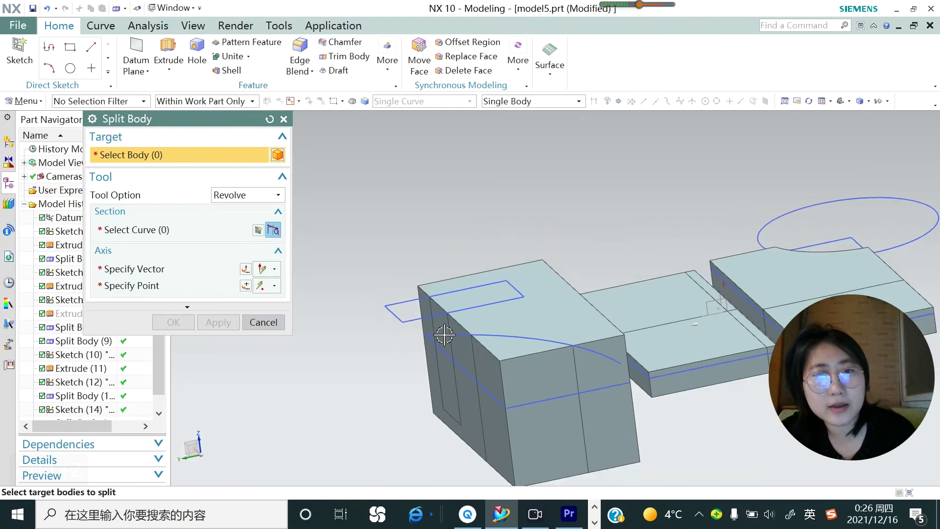
middle_click_drag(445, 335, 491, 342)
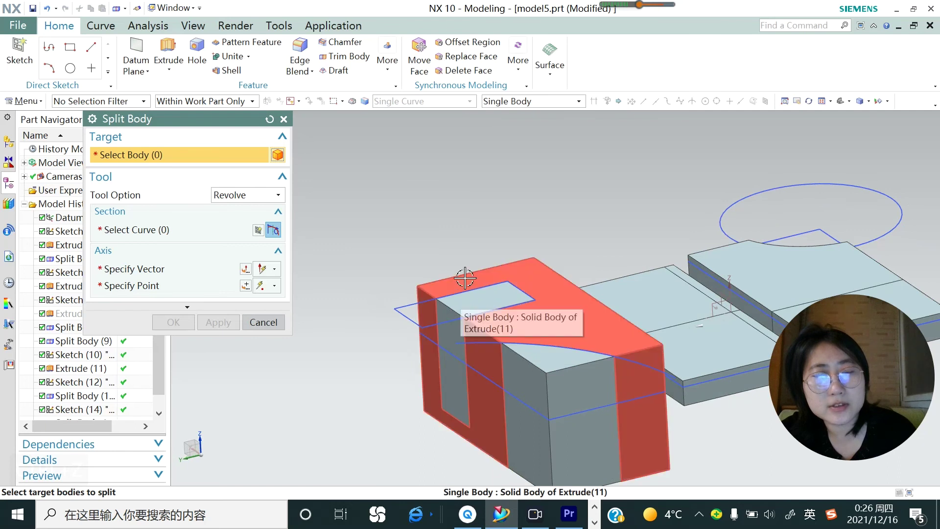
left_click(486, 299)
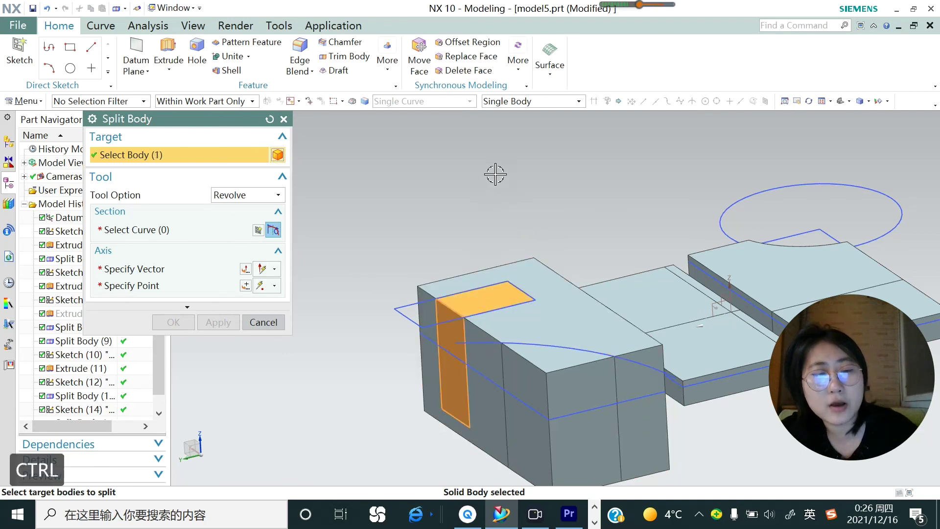
key("ctrl+b")
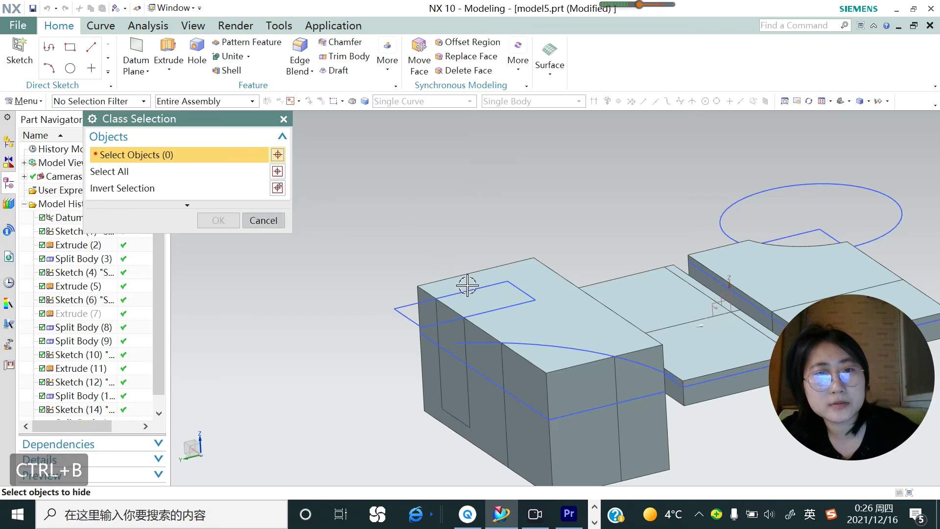
left_click(485, 299)
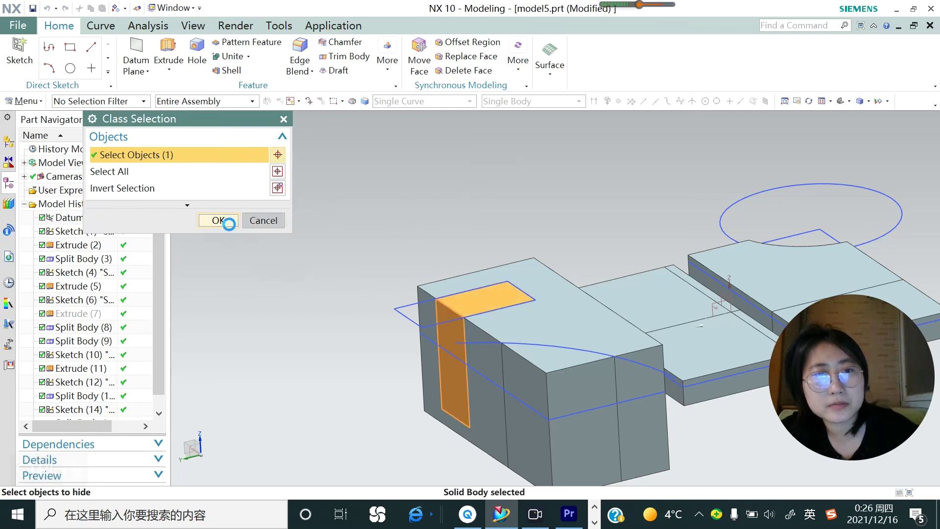
left_click(218, 220)
Examine the curved pocket left in the block from several sides, along with the neighbouring split plates.
middle_click_drag(429, 341, 599, 368)
scroll(443, 329, "down", 4)
scroll(647, 380, "up", 2)
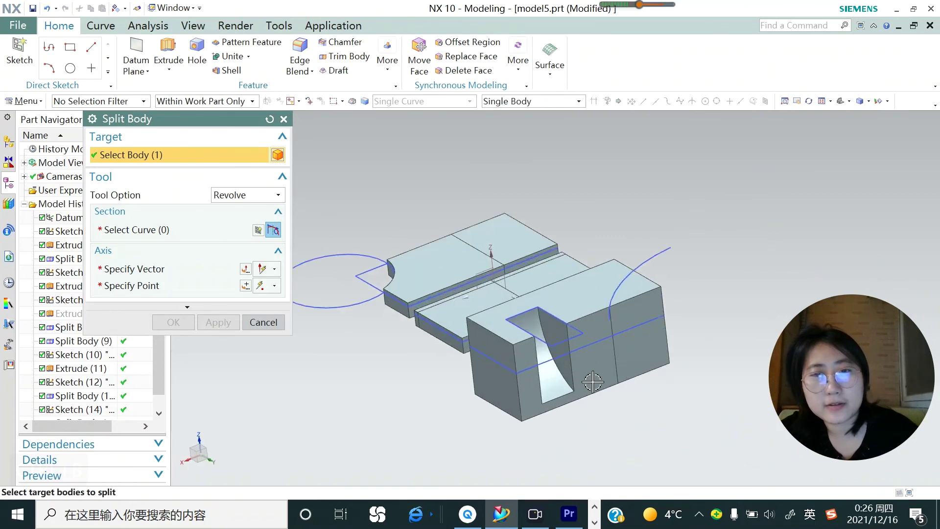
scroll(593, 382, "up", 1)
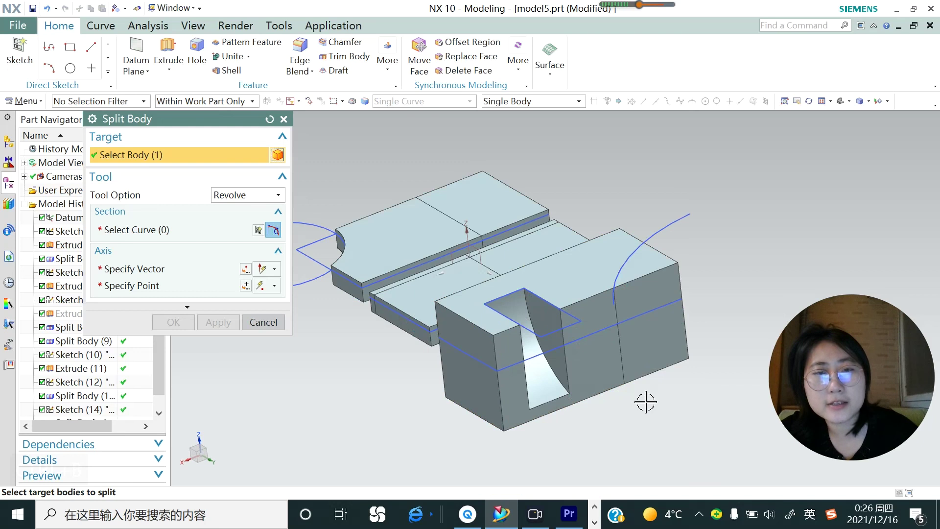
scroll(645, 402, "down", 3)
middle_click_drag(557, 373, 707, 373)
scroll(552, 351, "down", 3)
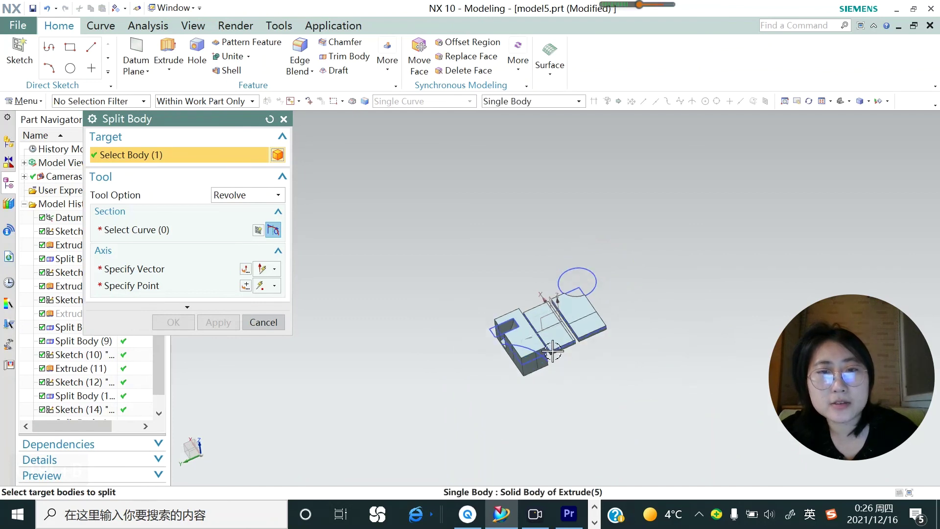
middle_click_drag(555, 333, 563, 327)
scroll(565, 323, "up", 3)
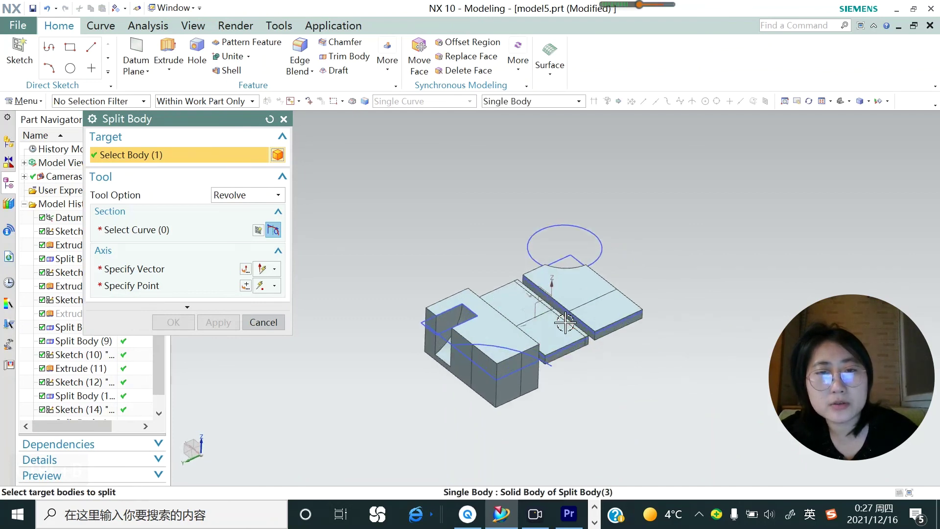